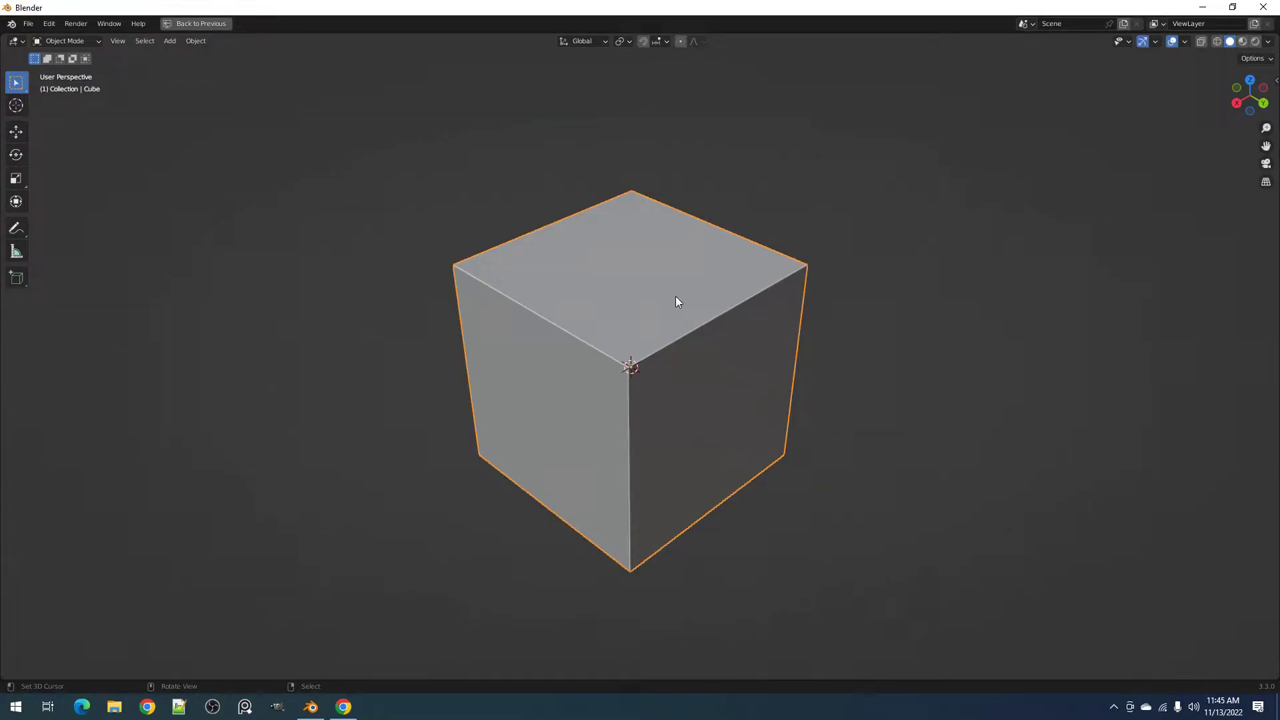
- Cut a four-cornered face into the upper-left part of the cube's back face in Edit Mode, using Draw Cuts with the POLYGONAL shape
key("Tab")
key("ctrl+shift+f")
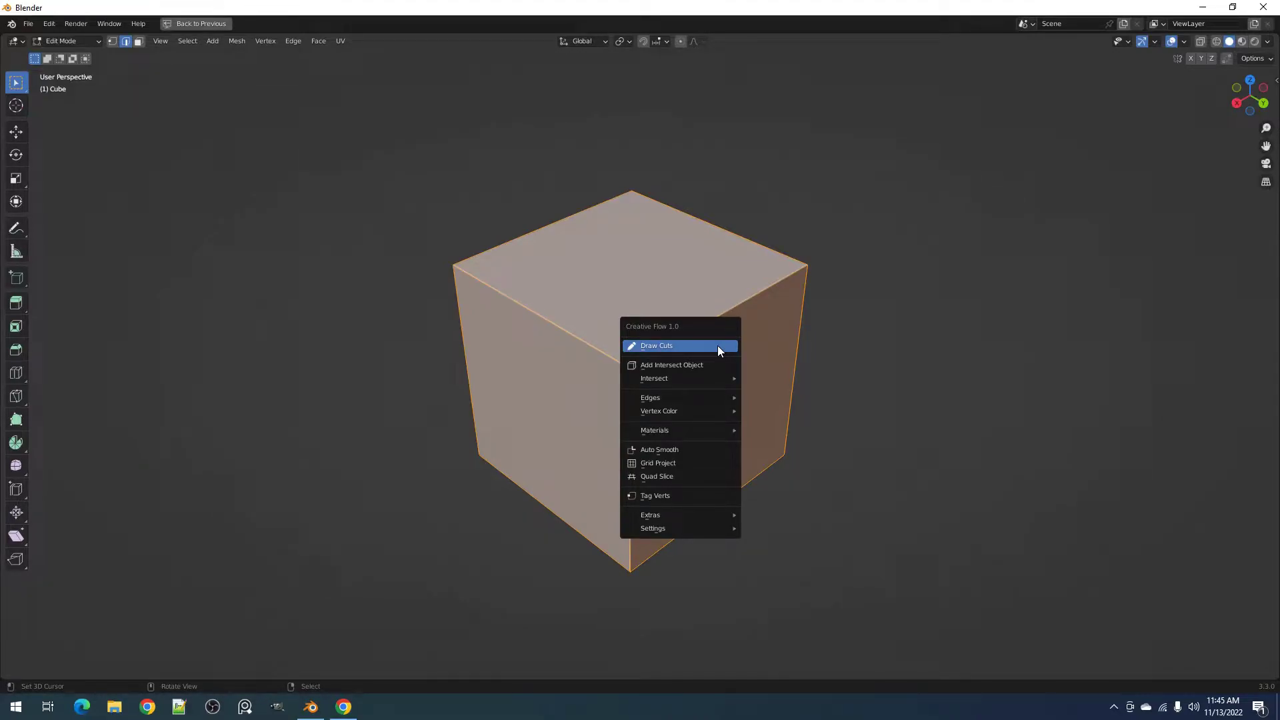
left_click(718, 345)
mouse_move(702, 356)
middle_mouse_down("alt")
mouse_move(627, 309)
mouse_move(678, 310)
middle_mouse_up("alt")
right_click(678, 310)
left_click(678, 310)
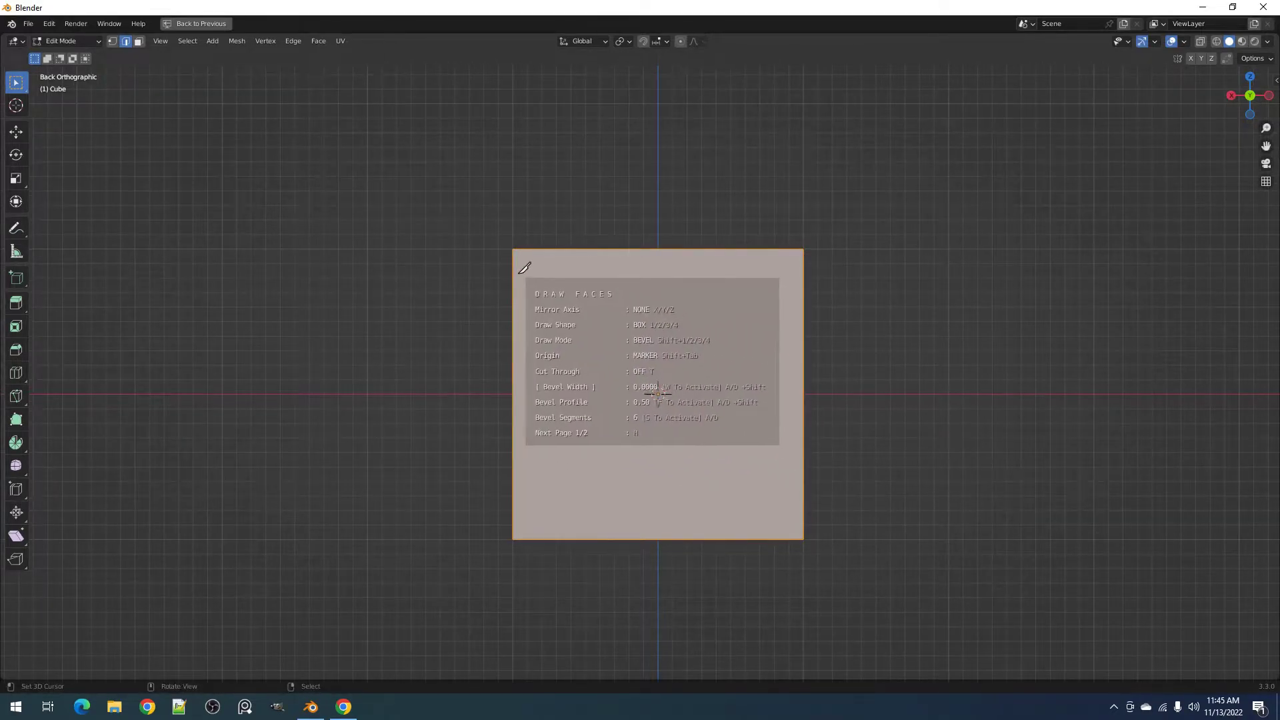
key("2")
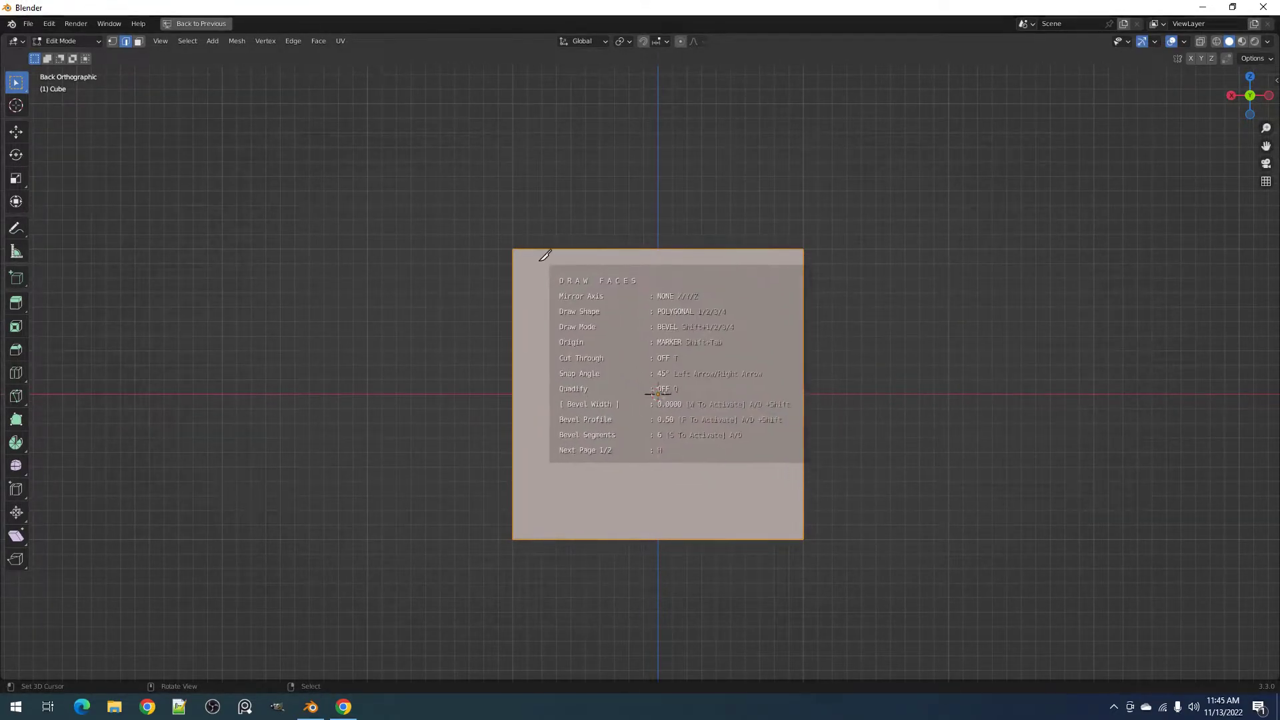
left_click(526, 262)
left_click(527, 378)
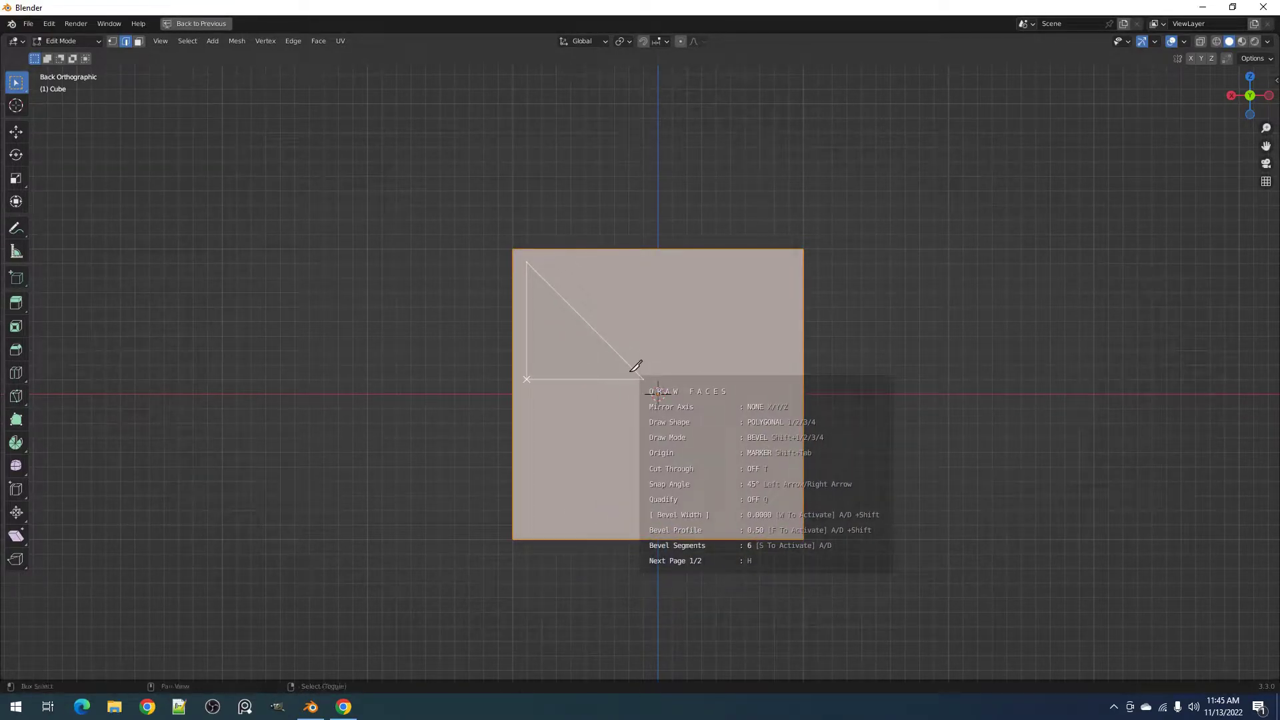
left_click(641, 378)
left_click(643, 260)
key("space")
- Try to push the new polygonal face inward along its normal by about 0.024 m, and undo the changes
middle_click(644, 262)
scroll(674, 289, "down", 3)
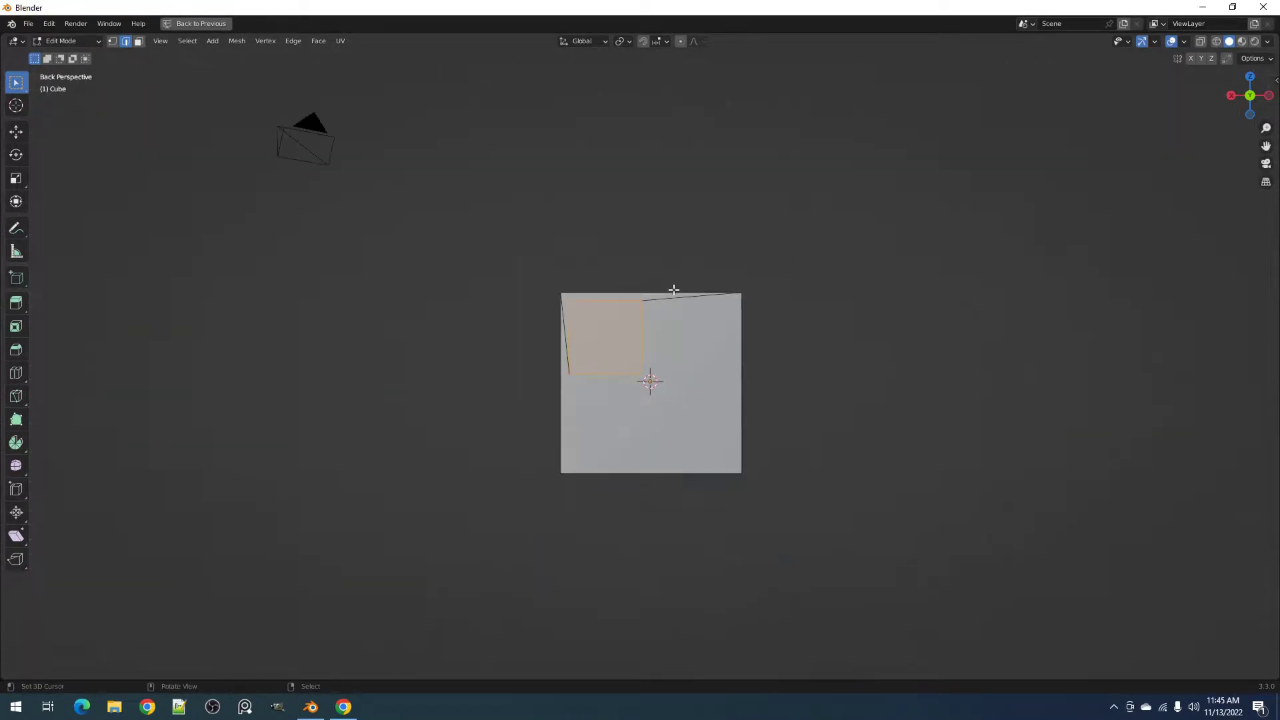
middle_click_drag(674, 289, 720, 356)
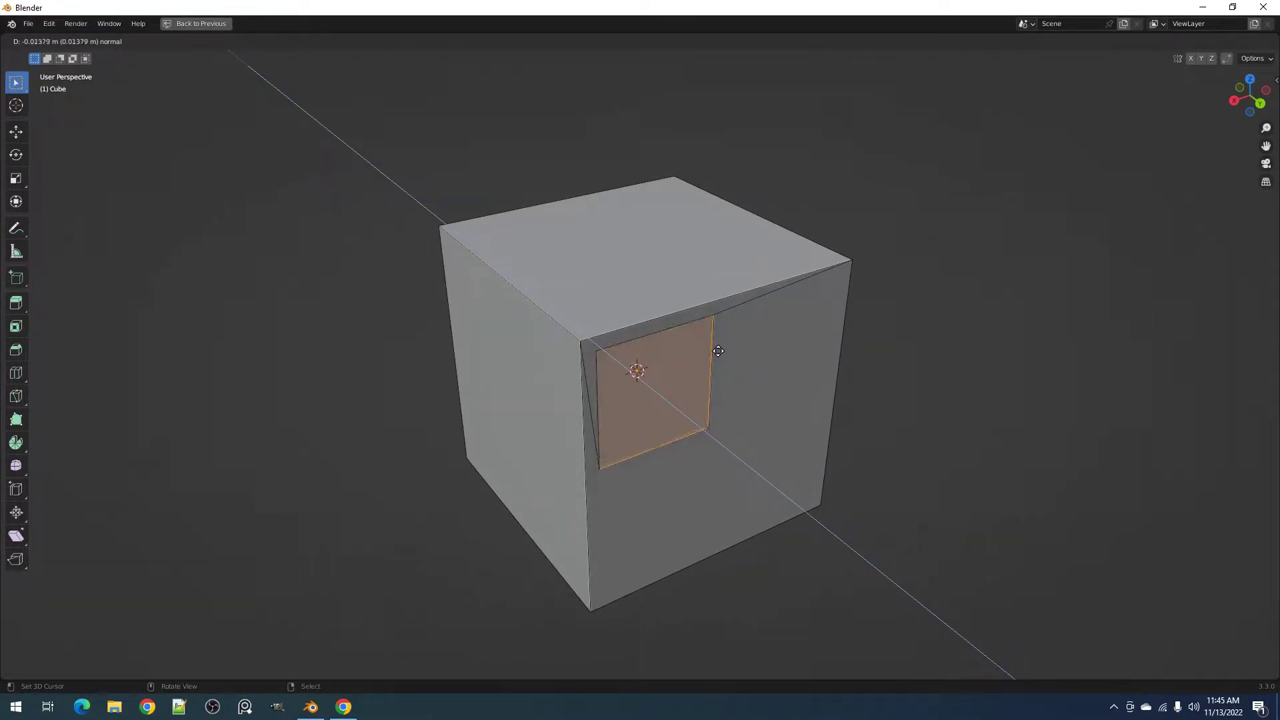
key("ctrl+z")
key("ctrl+z")
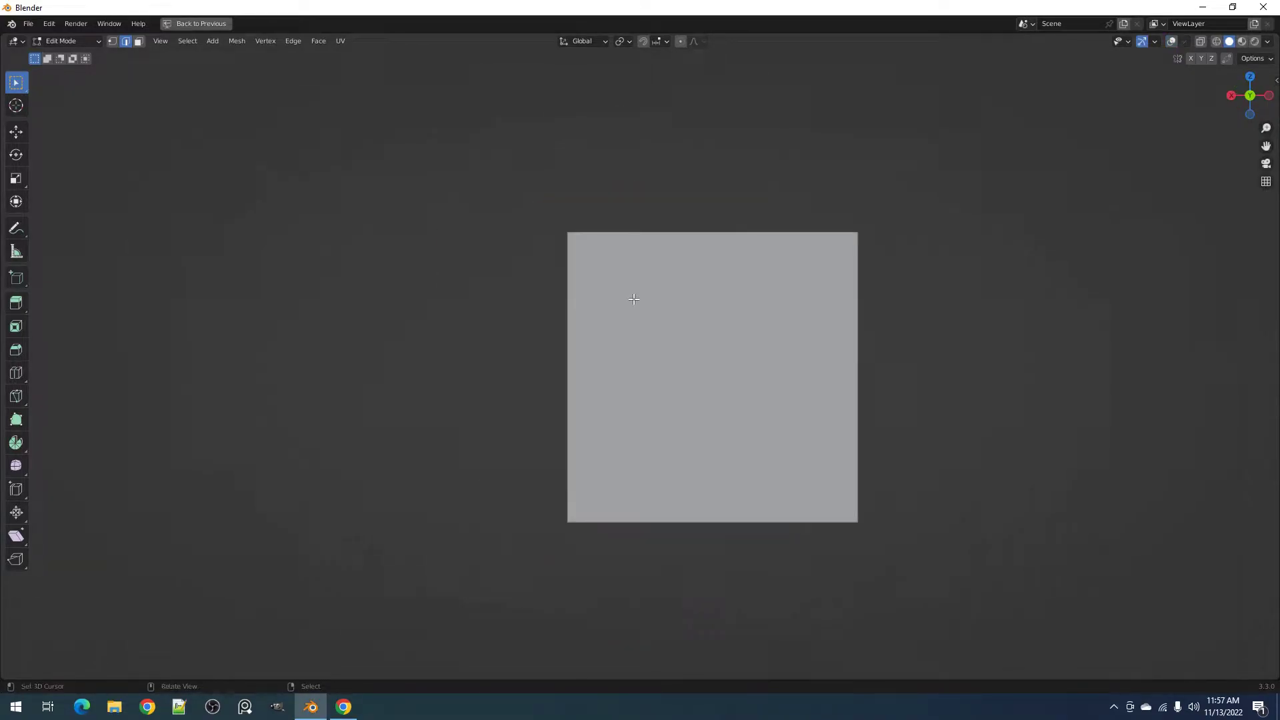
- Draw a BOX cut on the cube's back face that extends past its left edge, using Draw Cuts
right_click(634, 298)
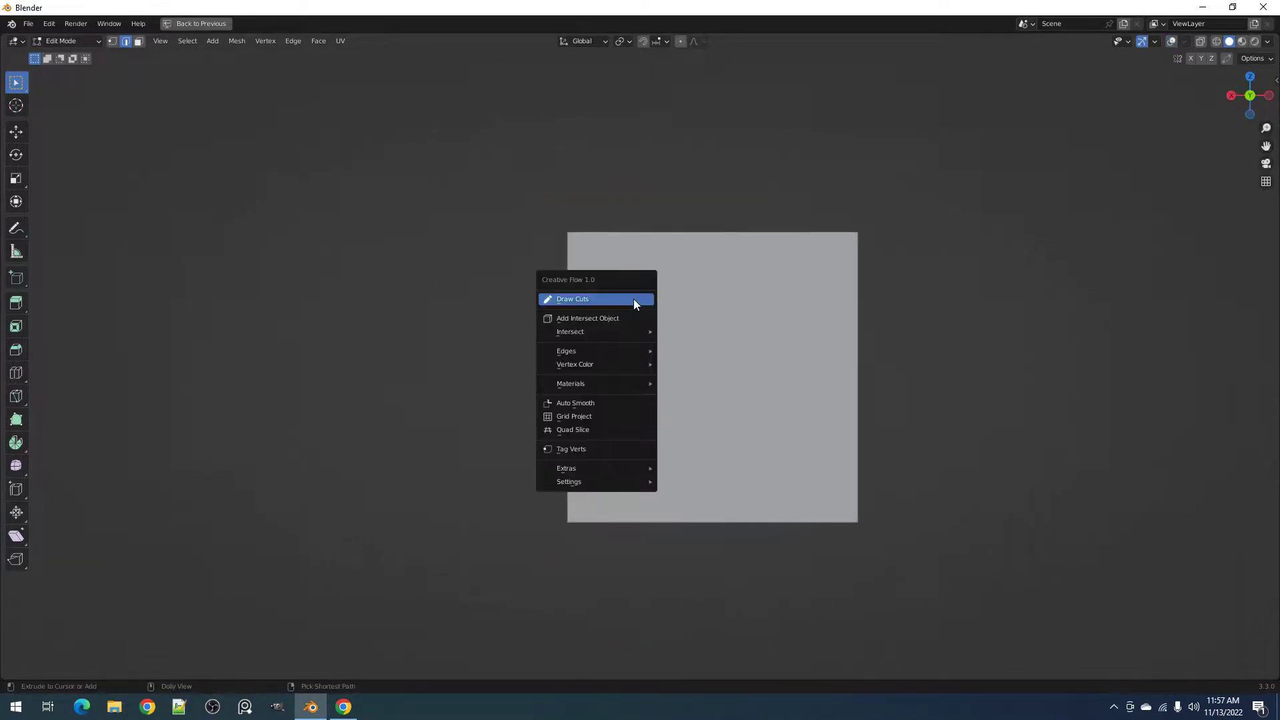
key("shift+alt+z")
right_click(670, 294)
left_click(671, 295)
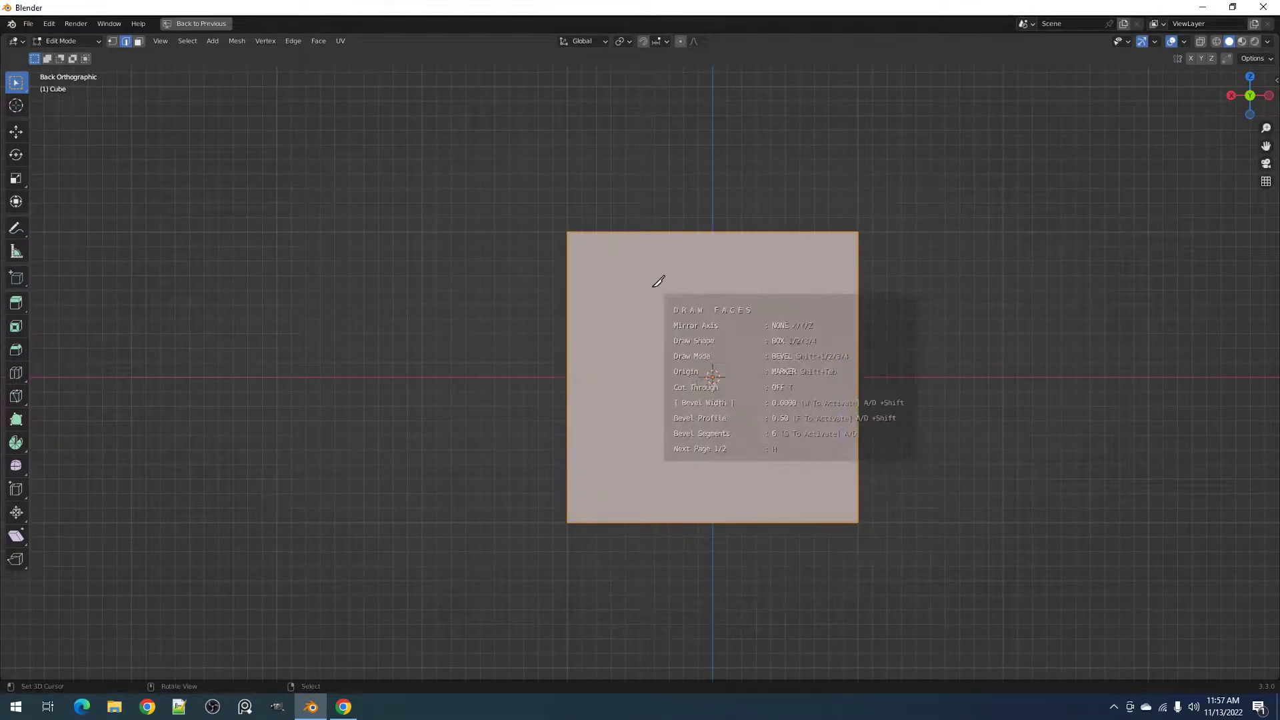
left_click_drag(553, 333, 491, 342)
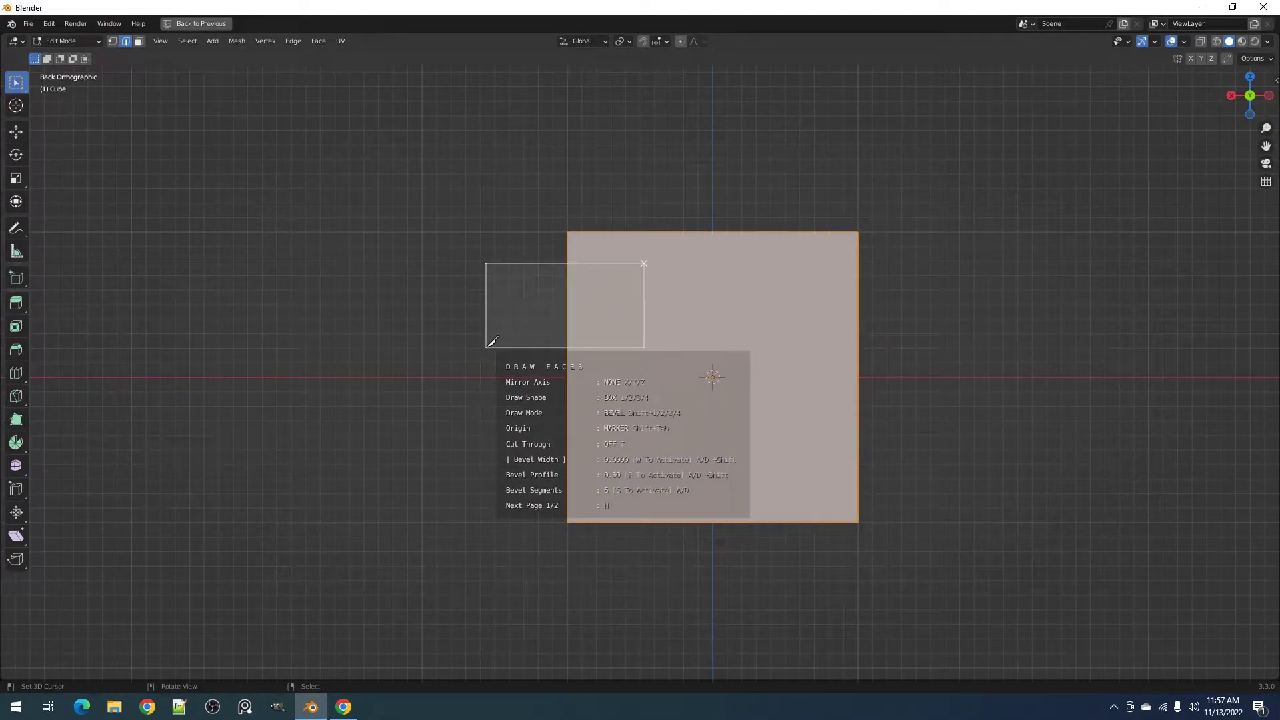
left_click_drag(492, 342, 486, 350)
mouse_move(486, 351)
middle_mouse_down()
mouse_move(921, 337)
mouse_move(699, 335)
middle_mouse_up()
scroll(648, 320, "up", 3)
- Draw a larger box cut from near the top of the back face out beyond its left edge
key("shift+q")
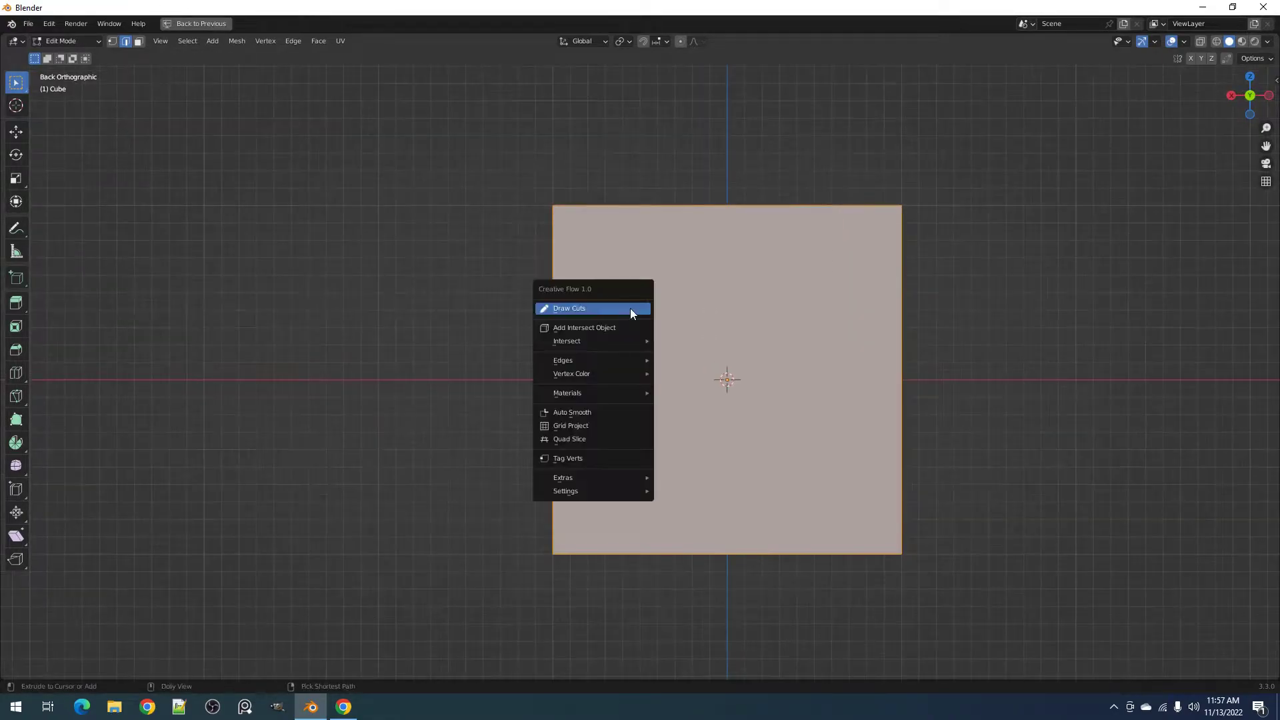
left_click(631, 308)
mouse_move(606, 232)
left_mouse_down()
mouse_move(603, 291)
mouse_move(440, 354)
mouse_move(566, 178)
mouse_move(485, 365)
mouse_move(398, 378)
left_mouse_up()
key("KP_5")
key("t")
scroll(500, 349, "down", 2)
middle_click_drag(578, 339, 698, 337)
key("a")
scroll(697, 337, "up", 3)
- Draw a box cut across the top edge of the cube's back face near its left corner
right_click(698, 340)
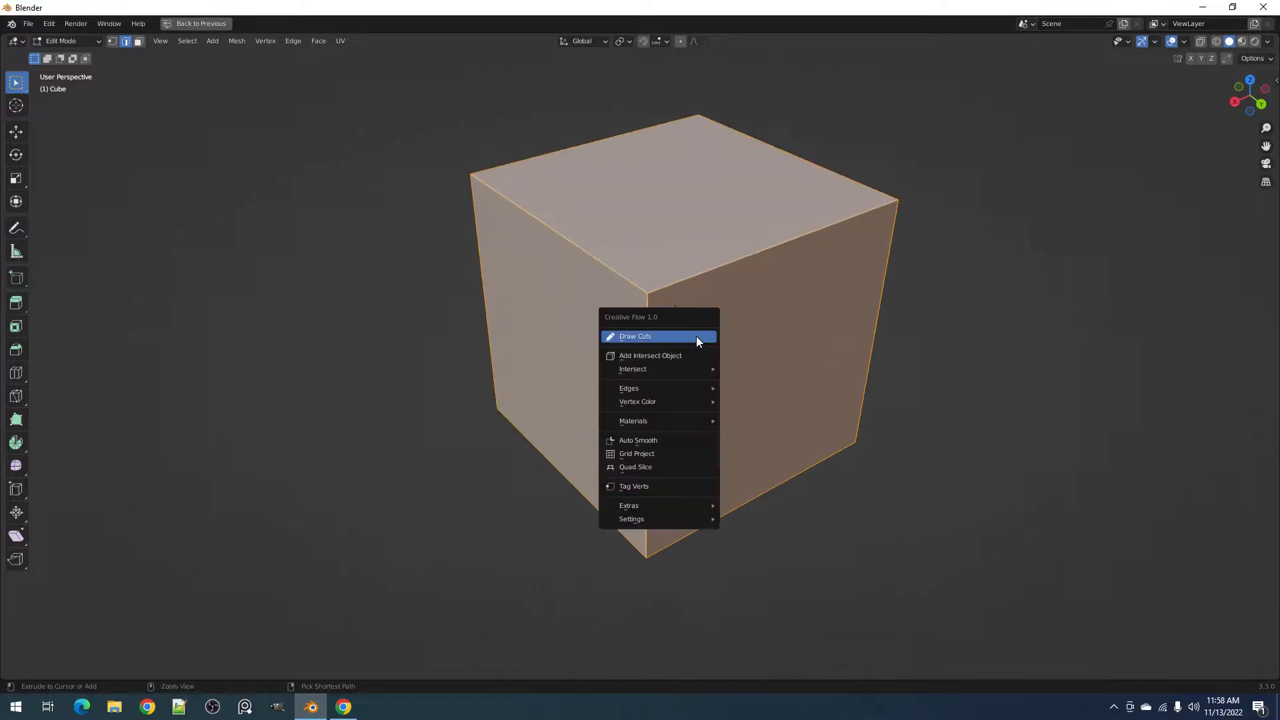
left_click(696, 336)
key("ctrl+KP_1")
middle_click_drag(693, 501, 693, 307, "shift")
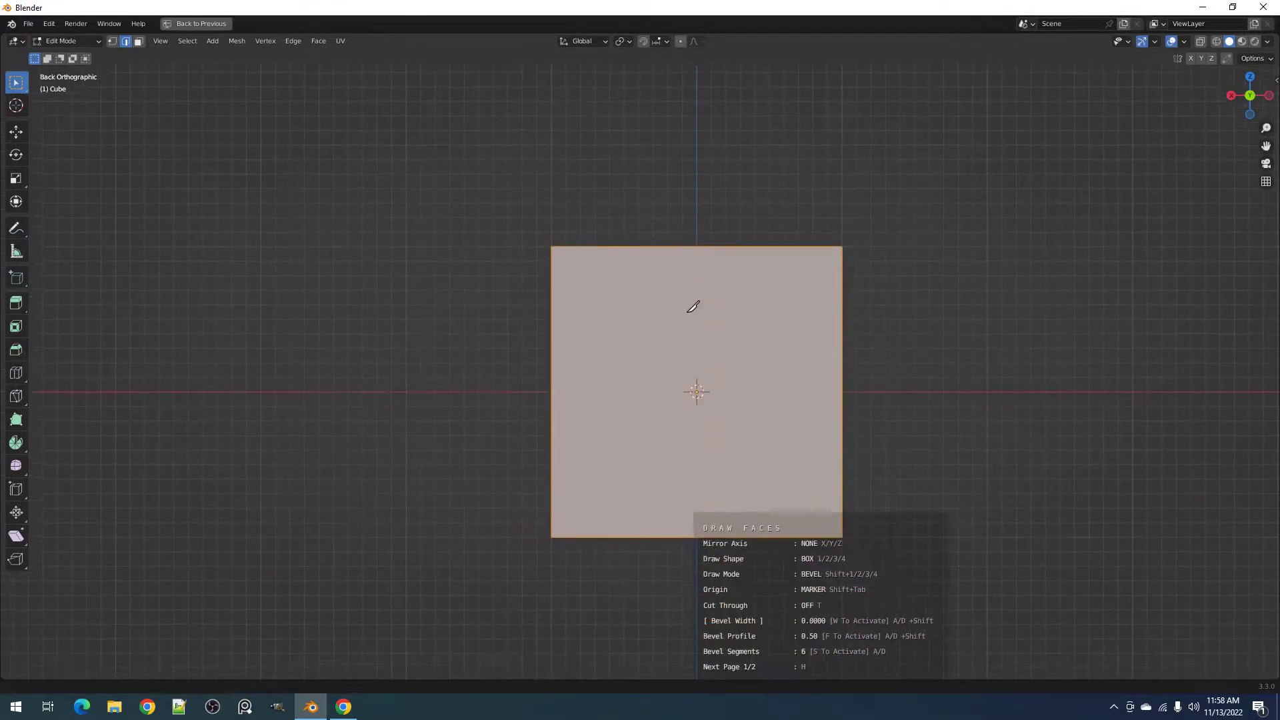
mouse_move(566, 323)
left_mouse_down()
mouse_move(603, 206)
mouse_move(594, 198)
left_mouse_up()
middle_click_drag(594, 198, 745, 348)
key("i")
right_click(700, 307)
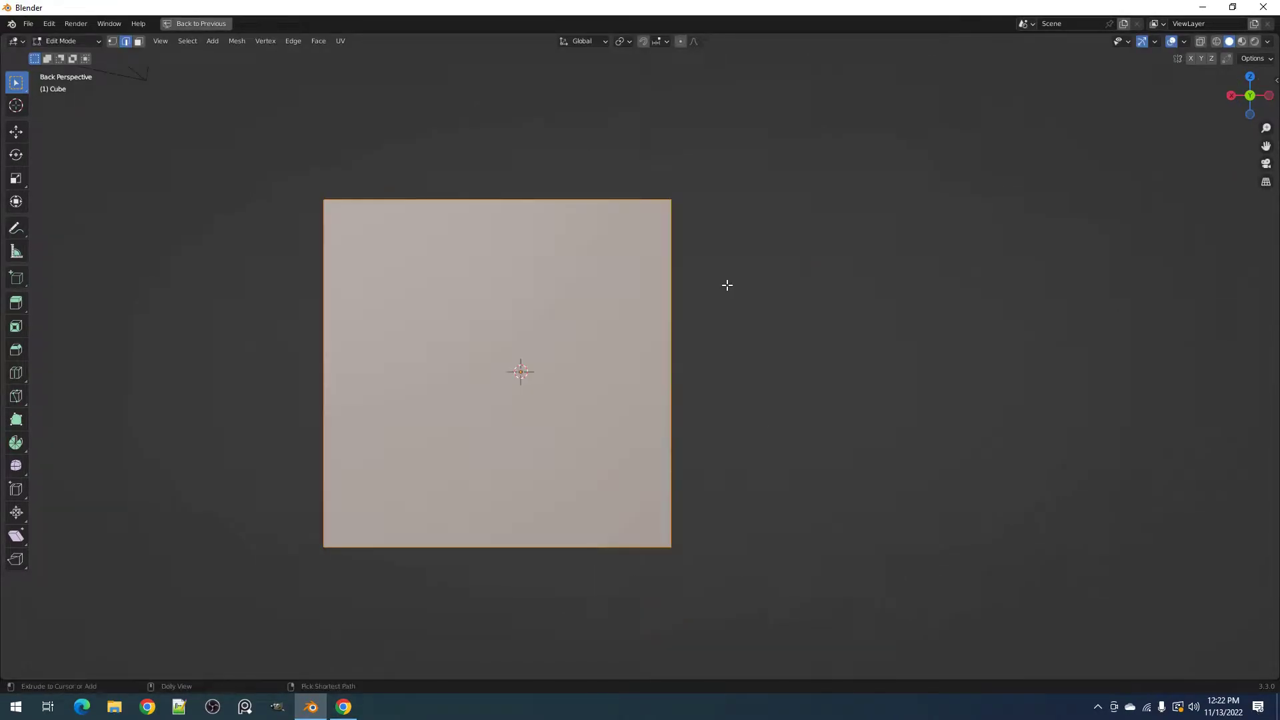
- Draw a box cut across the right edge of the back face with the mirror axes set to X and Z
key("q")
left_click(728, 285)
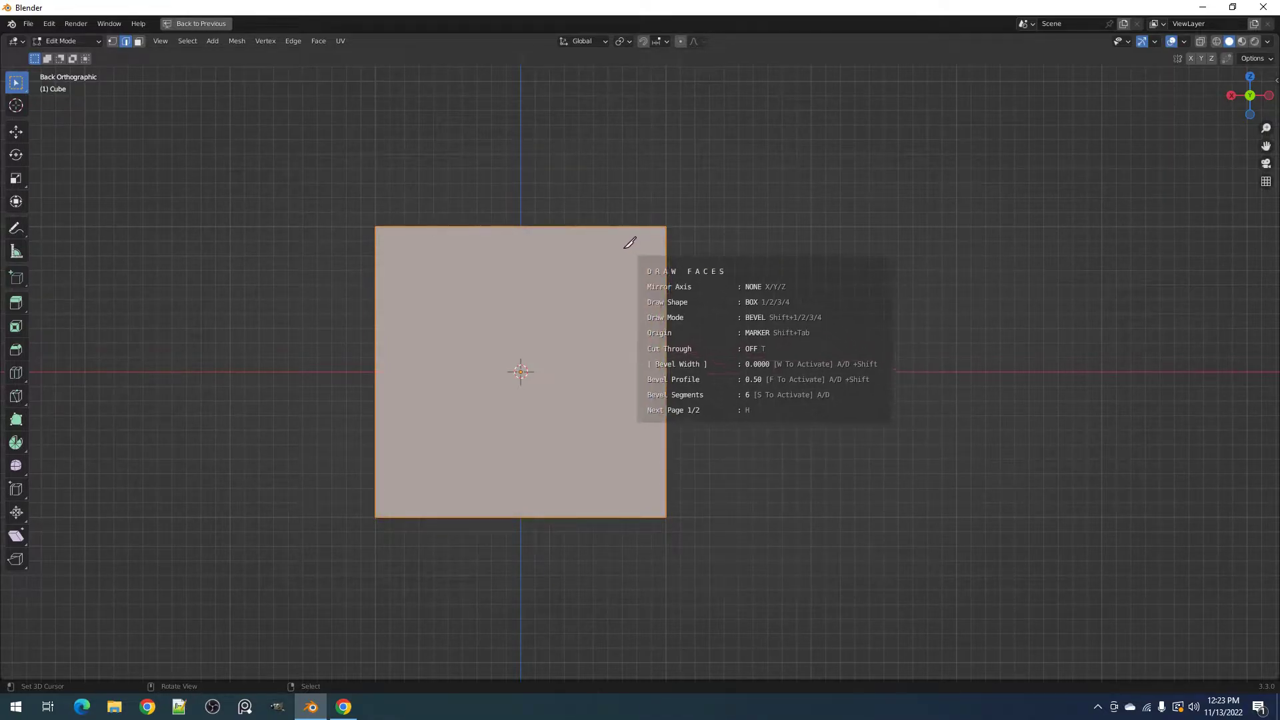
left_click_drag(614, 243, 717, 308)
key("x")
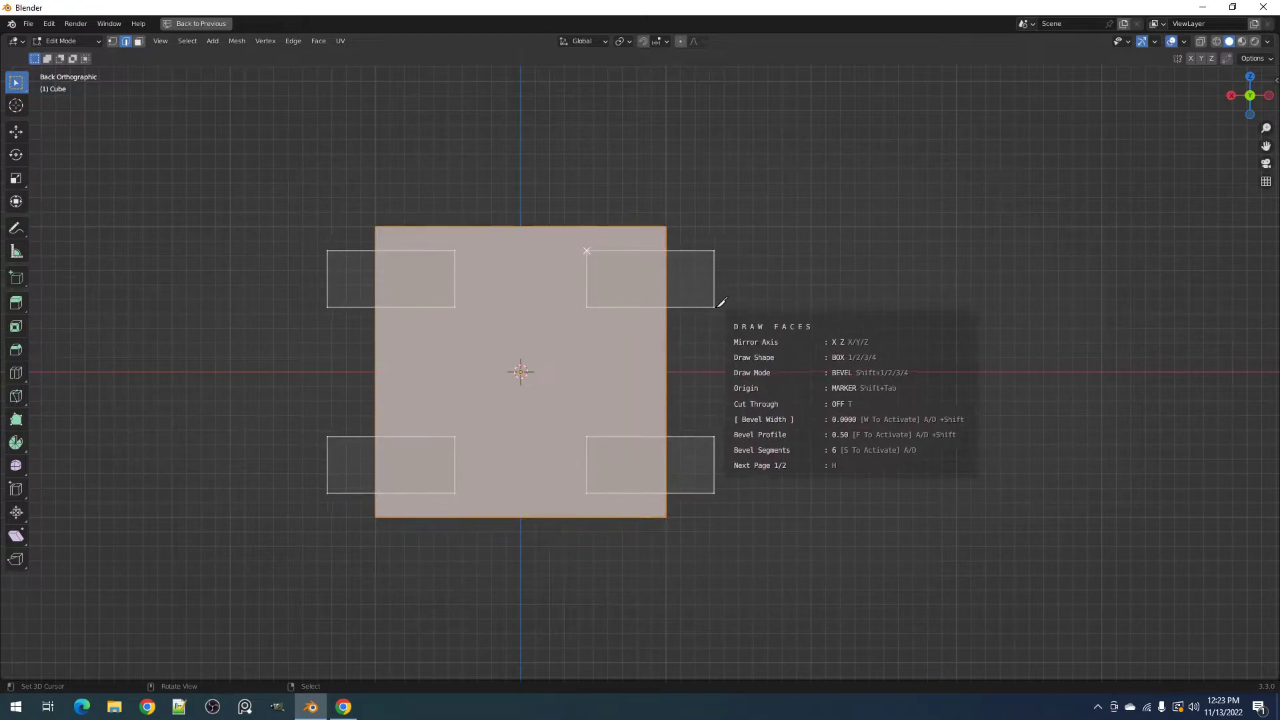
key("space")
scroll(709, 291, "down", 2)
scroll(705, 287, "up", 2)
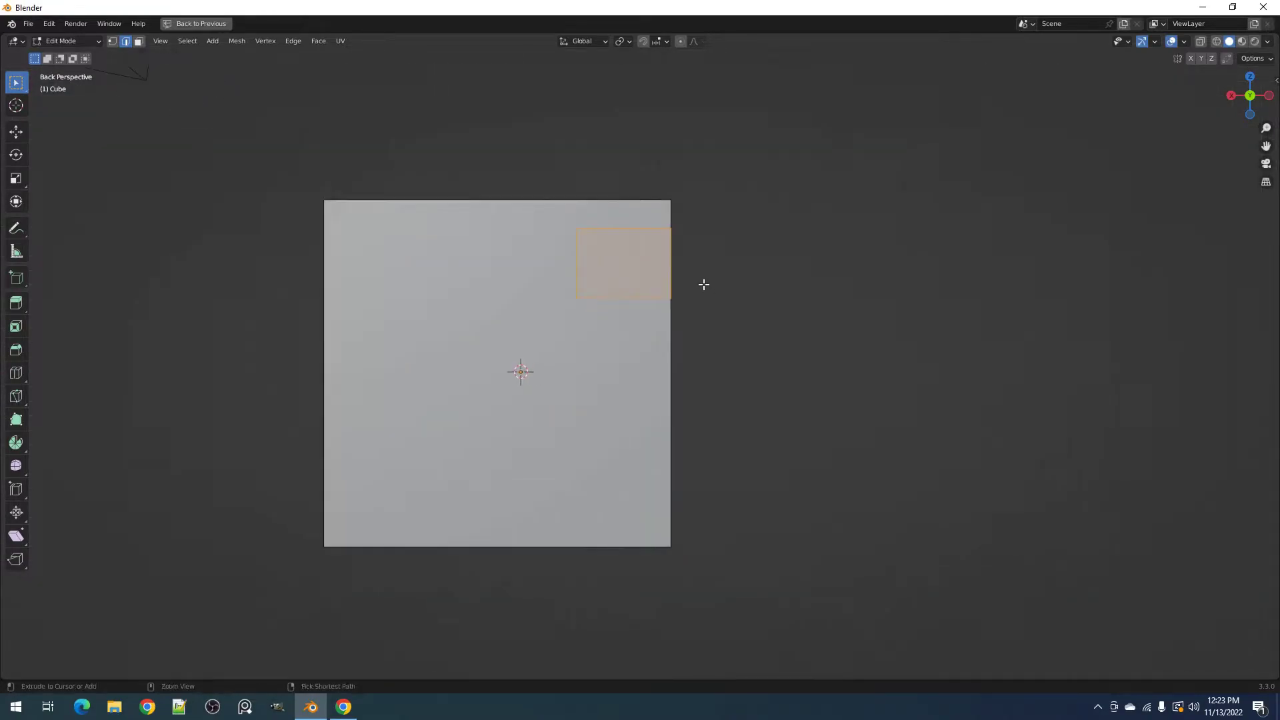
- Draw a taller box cut across the back face's right edge, mirrored on X and Z, using the third draw mode
key("ctrl+shift+c")
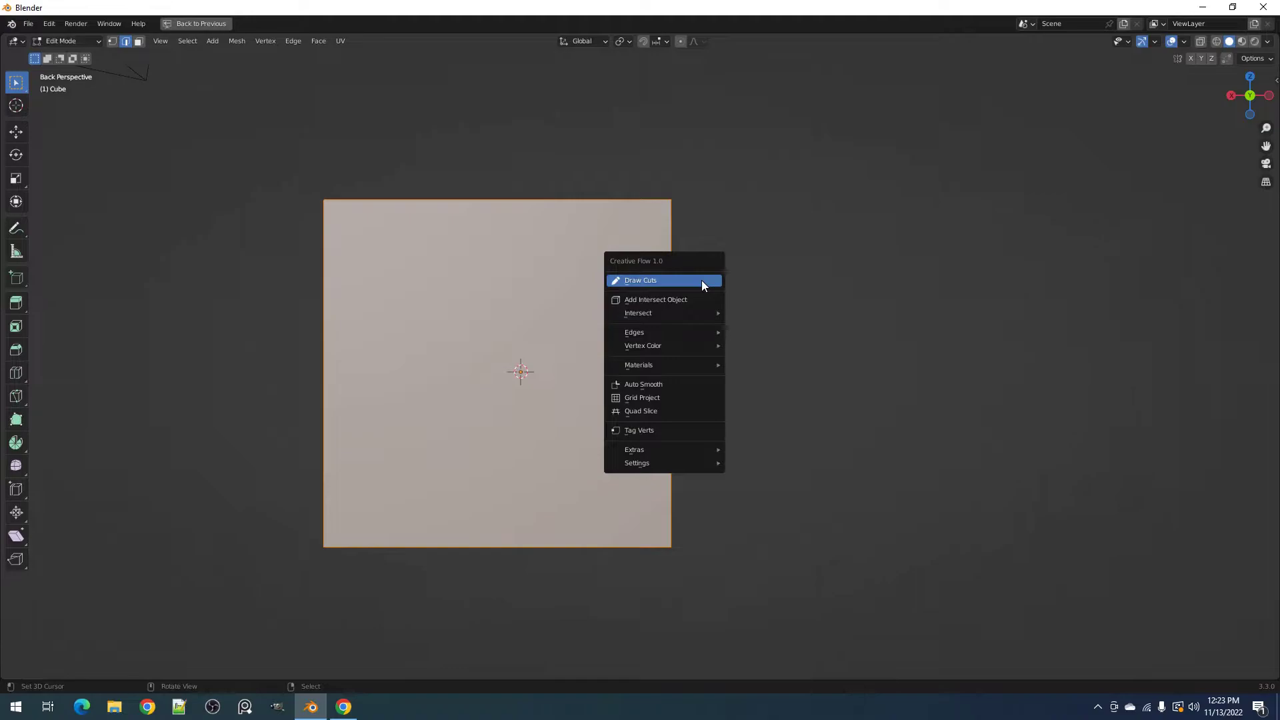
left_click(702, 281)
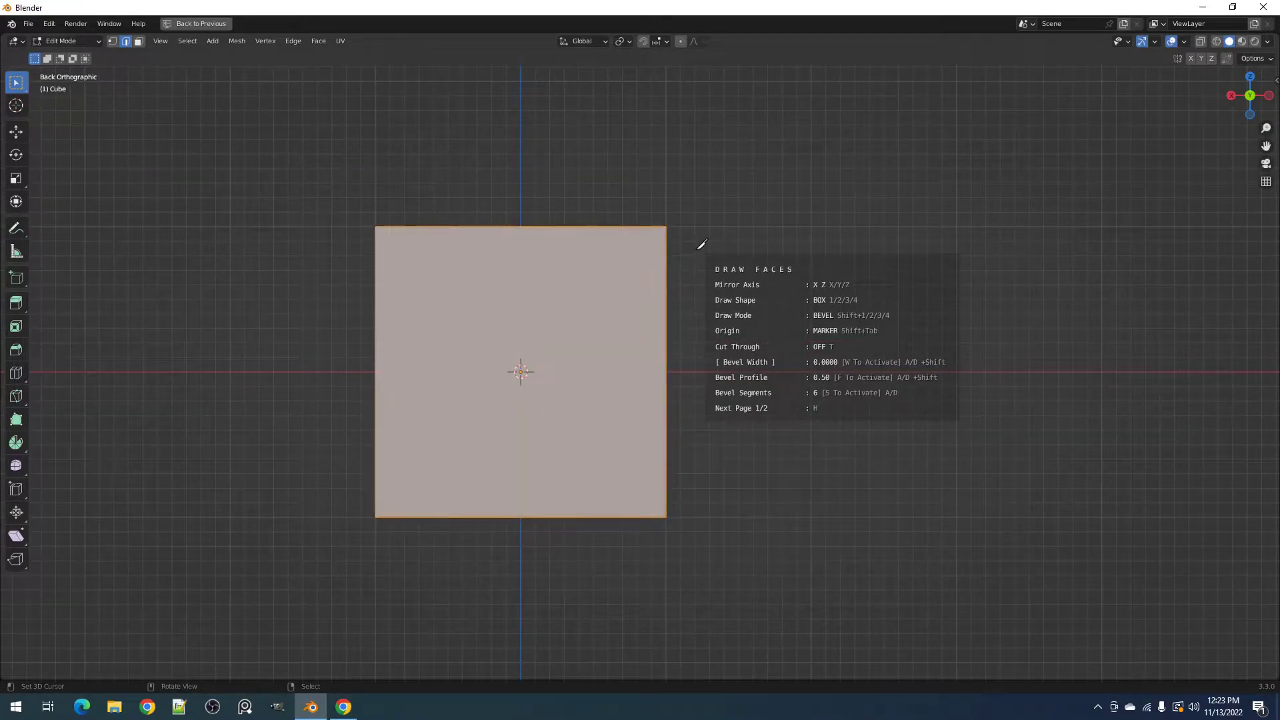
mouse_move(605, 242)
left_mouse_down()
mouse_move(674, 289)
mouse_move(680, 346)
mouse_move(715, 338)
left_mouse_up()
key("shift+3")
key("alt+d")
key("alt+d")
key("alt+d")
key("alt+d")
key("alt+d")
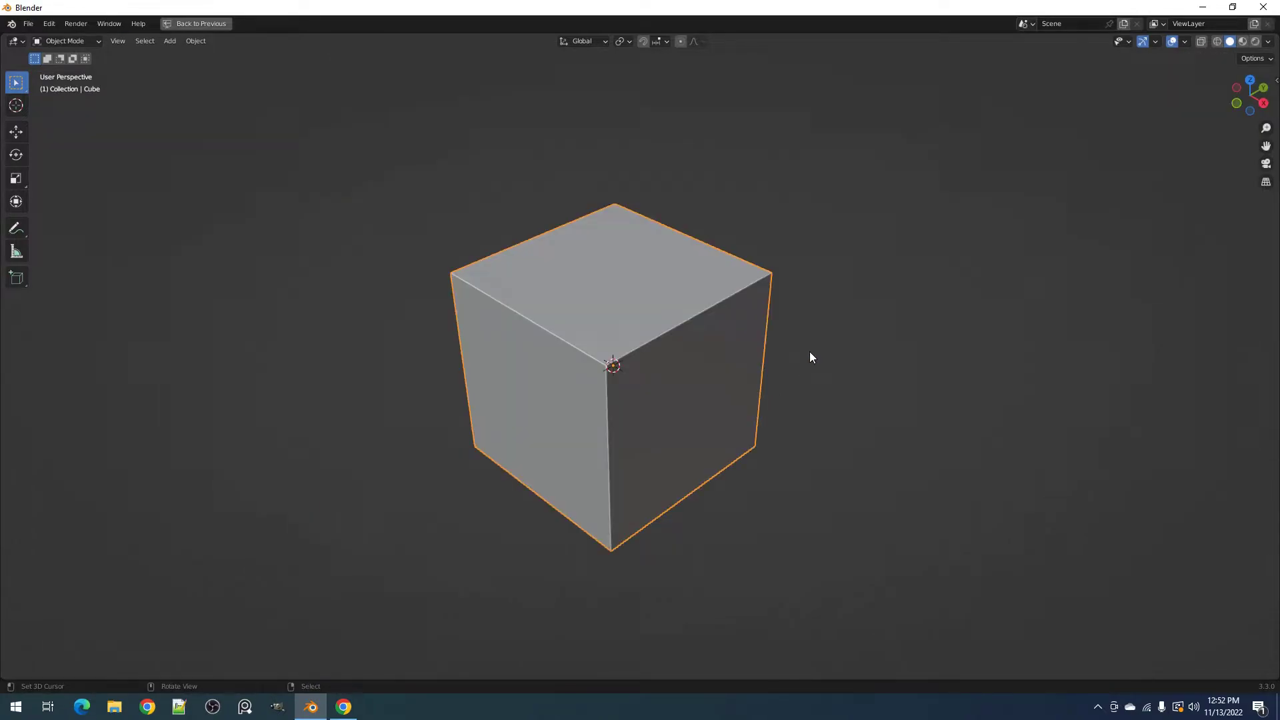
- Try a box cut across the right edge of the cube's right-side face, below the marked-off quarter
key("Tab")
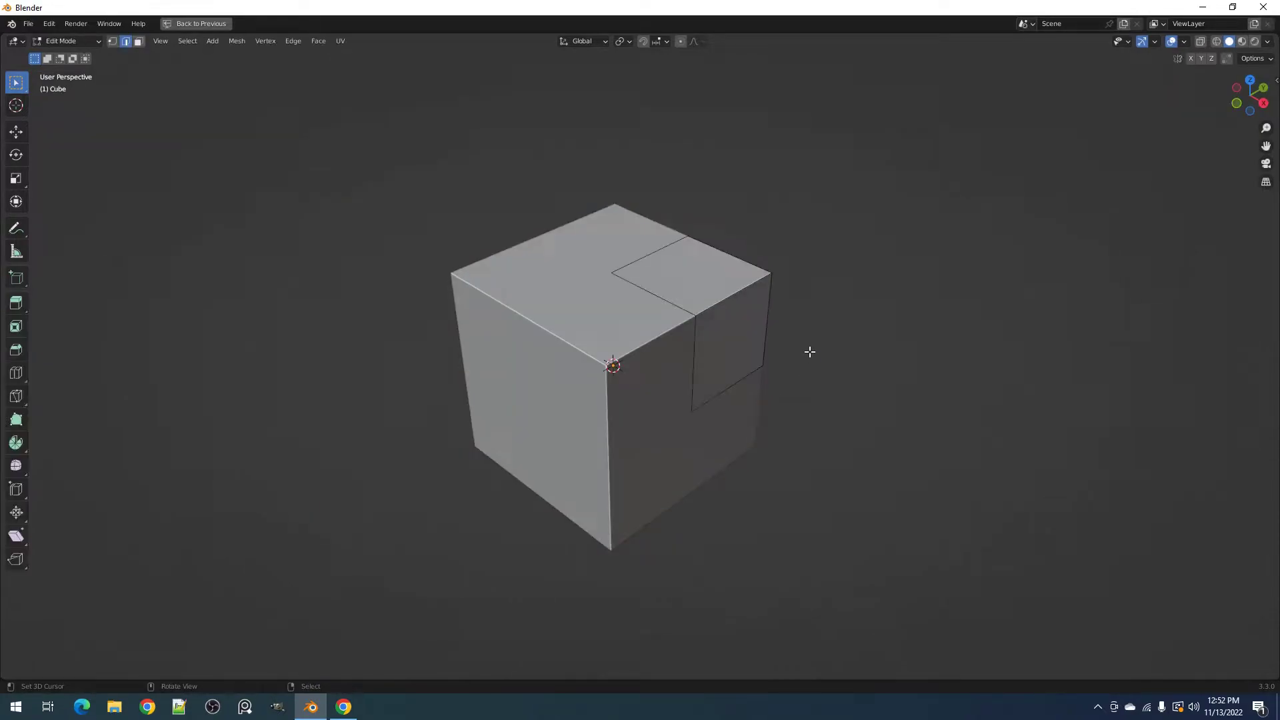
middle_click_drag(843, 354, 768, 310, "alt")
scroll(687, 332, "up", 2)
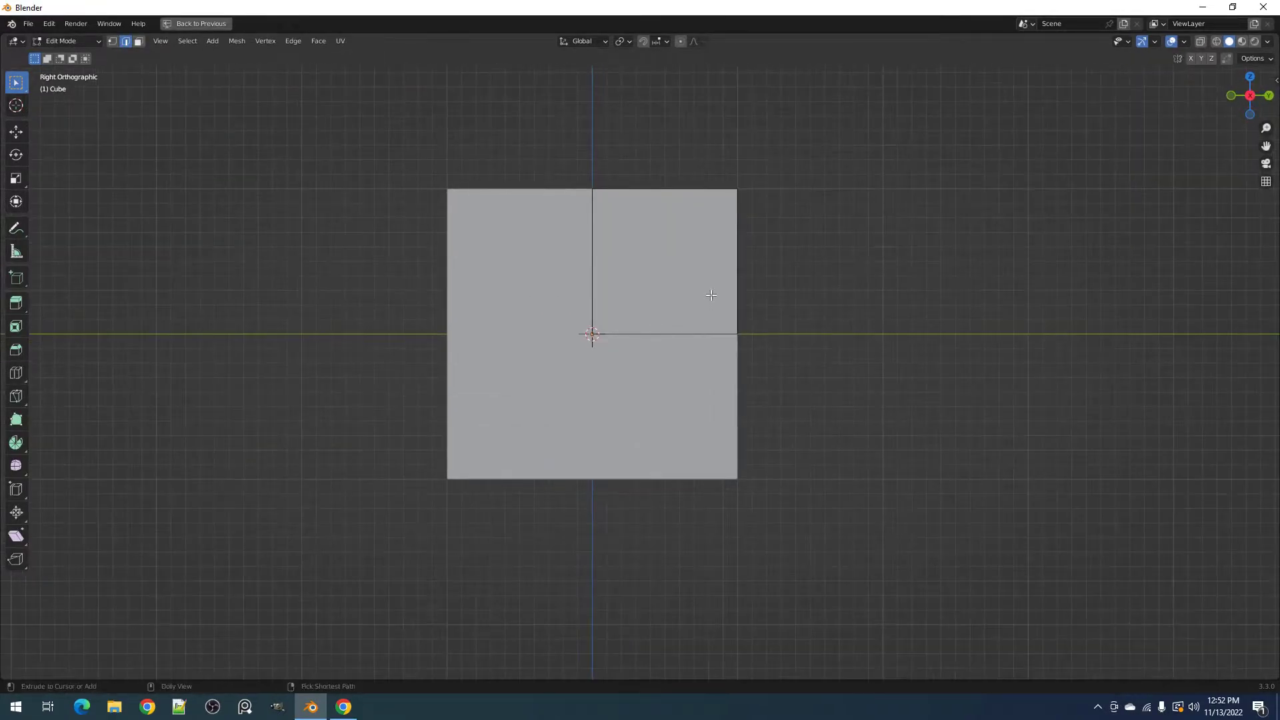
right_click(711, 295)
left_click(712, 295)
left_click_drag(670, 373, 822, 435)
key("Escape")
- Try a tall, narrow box cut across the left edge of the cube's right-side face
scroll(733, 374, "down", 1)
key("alt+x")
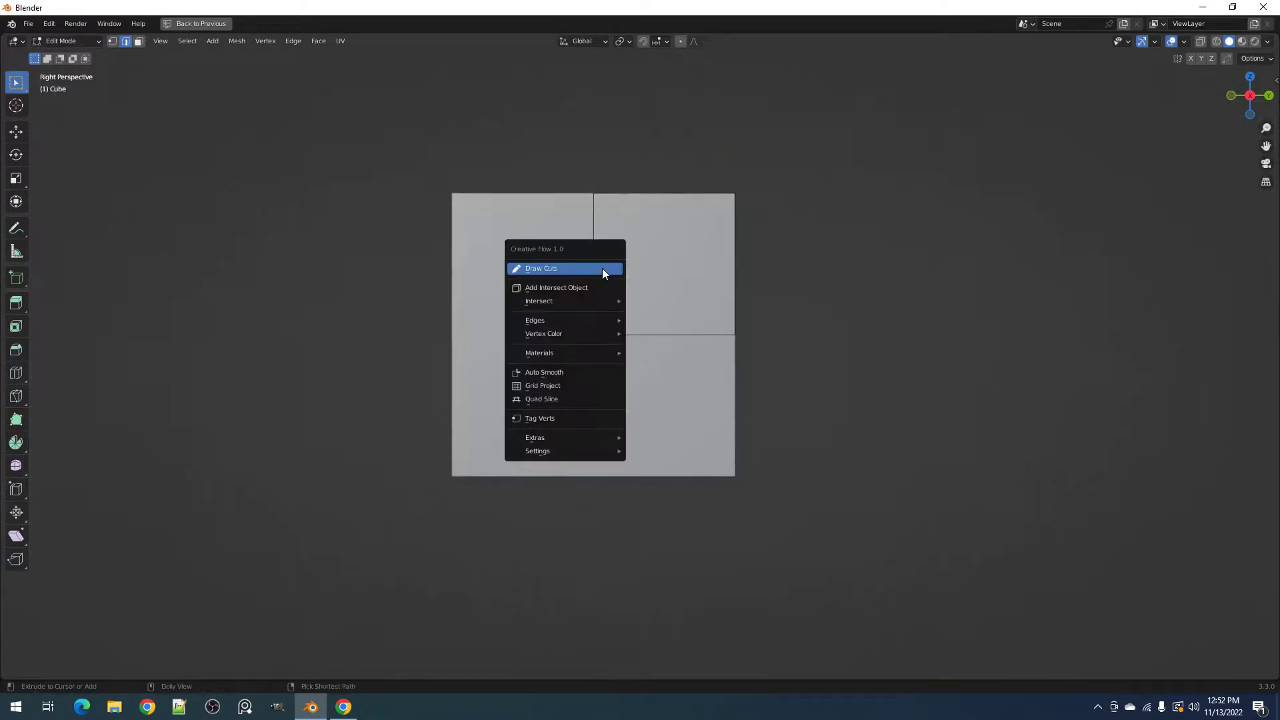
left_click(602, 268)
left_click(510, 248)
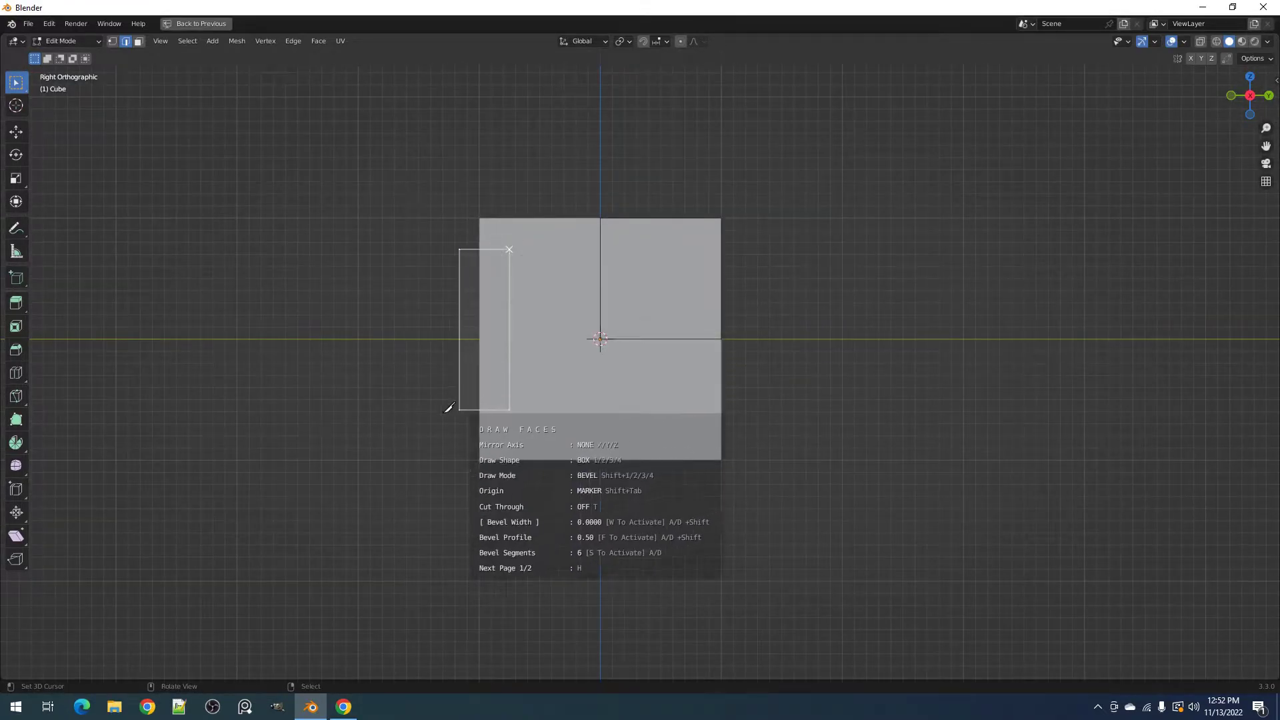
key("Escape")
middle_click(389, 432)
scroll(587, 373, "down", 4)
- Deselect the whole mesh and draw a box cut inside the upper-right quarter of the cube's right-side face
mouse_move(696, 350)
middle_mouse_down()
mouse_move(660, 406)
mouse_move(716, 298)
mouse_move(708, 339)
mouse_move(729, 394)
mouse_move(718, 360)
mouse_move(734, 280)
mouse_move(738, 357)
middle_mouse_up()
scroll(657, 394, "up", 4)
key("alt+a")
scroll(708, 340, "up", 1)
scroll(708, 339, "up", 1)
key("shift+q")
left_click(708, 338)
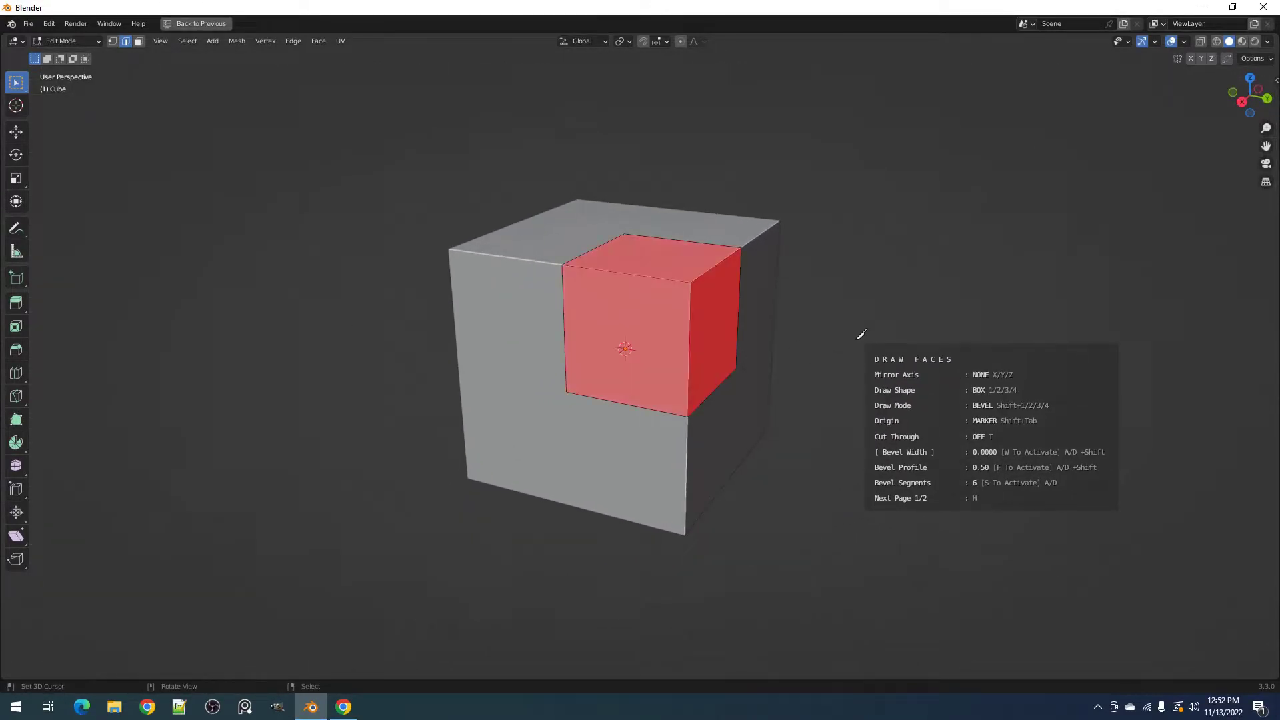
middle_click_drag(760, 356, 778, 342)
key("KP_3")
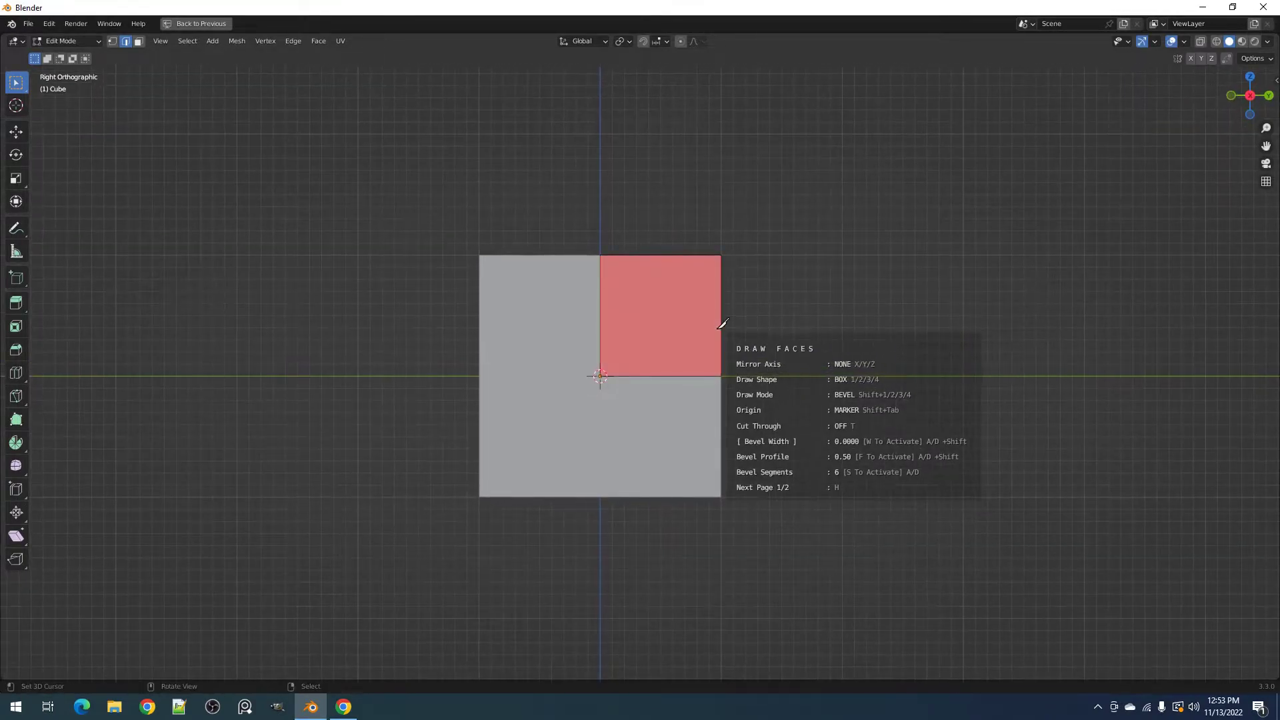
left_click_drag(654, 266, 709, 334)
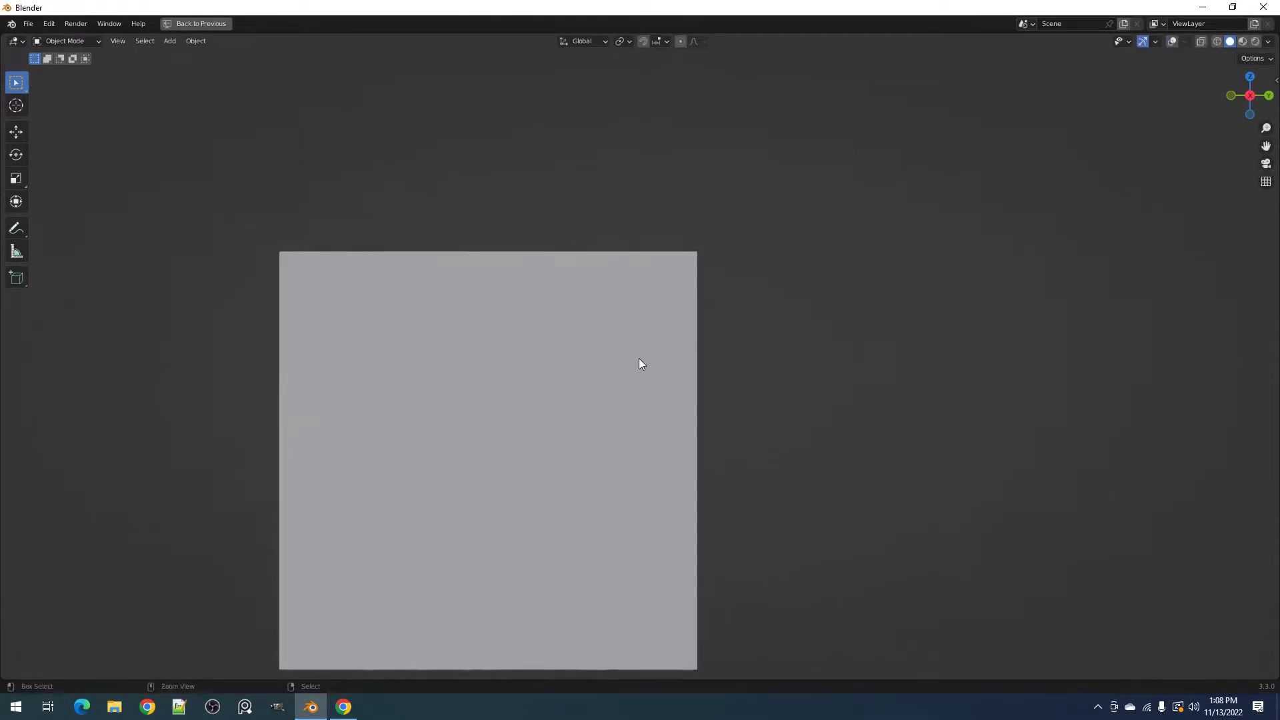
- Try an Object Mode box cut across the right-side face's edge with a solidify thickness of about -0.14
right_click(639, 359)
left_click(629, 381)
left_click_drag(627, 294, 791, 475)
mouse_move(791, 475)
middle_mouse_down()
mouse_move(791, 403)
mouse_move(629, 438)
mouse_move(711, 390)
middle_mouse_up()
left_click_drag(711, 390, 749, 386, "ctrl")
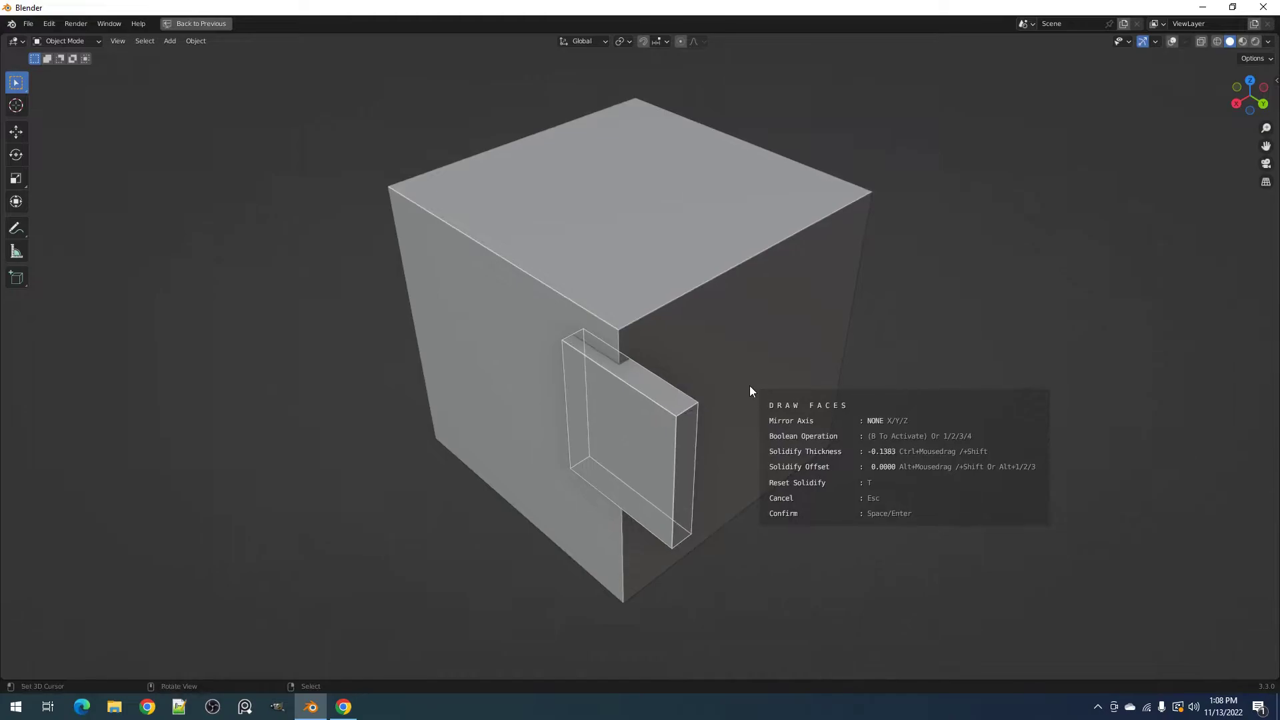
key("Escape")
- Try another Object Mode box cut from near the upper-right corner of the right-side face past its edge
mouse_move(749, 386)
middle_mouse_down()
mouse_move(729, 384)
mouse_move(703, 323)
mouse_move(630, 322)
mouse_move(712, 283)
mouse_move(685, 279)
middle_mouse_up()
key("shift+q")
left_click(702, 334)
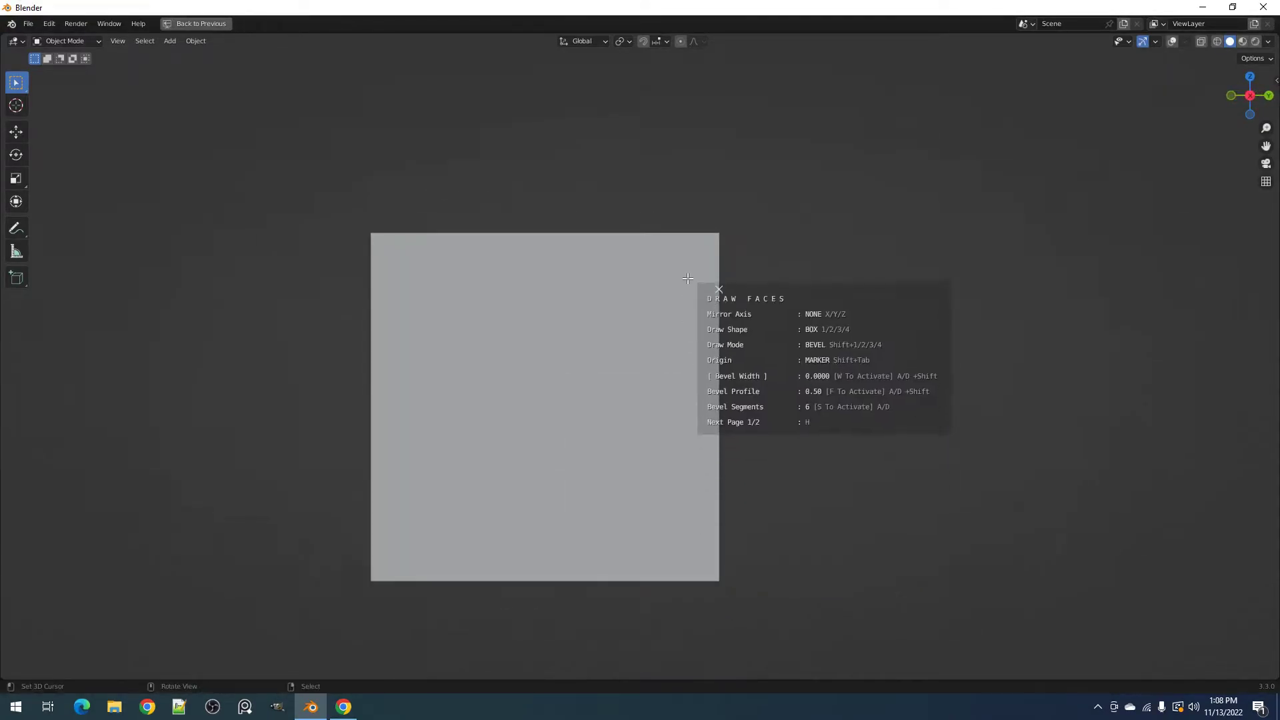
left_click_drag(686, 279, 786, 401)
middle_click_drag(866, 355, 800, 395)
key("Escape")
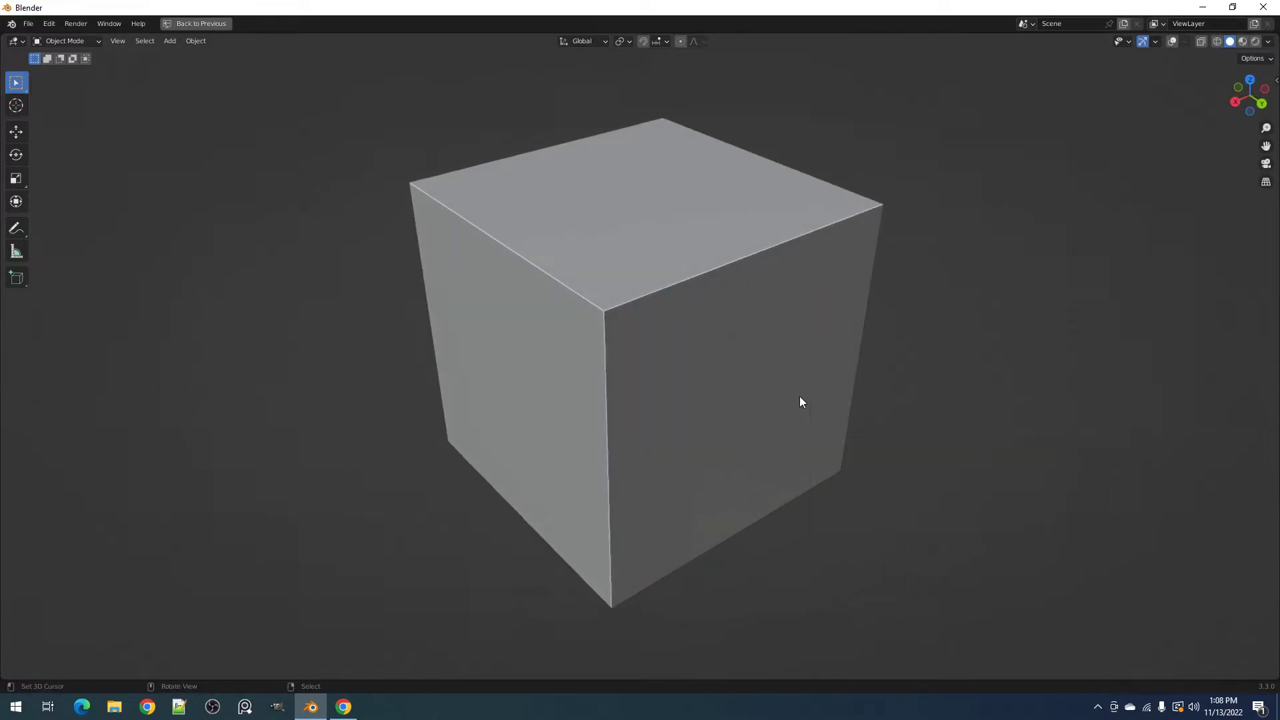
- Draw a box cut in Edit Mode across the right edge of the cube's right-side face, near its upper corner
key("Tab")
middle_click_drag(667, 338, 760, 317, "alt")
scroll(755, 330, "up", 1)
key("q")
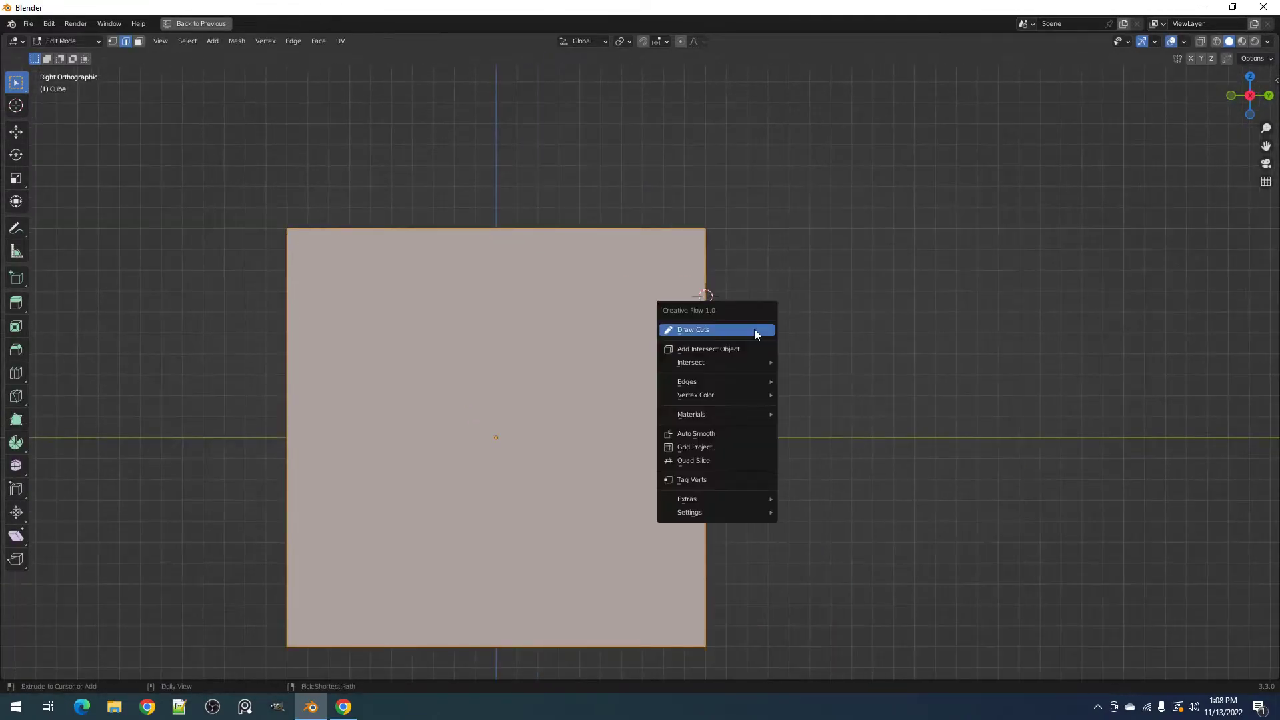
left_click(755, 330)
mouse_move(626, 263)
left_mouse_down()
mouse_move(797, 366)
mouse_move(815, 397)
left_mouse_up()
- Cut a narrow strip along the top of the rectangular face and push it inward along its normal by about 0.024 m
scroll(774, 309, "down", 1)
key("q")
left_click(775, 310)
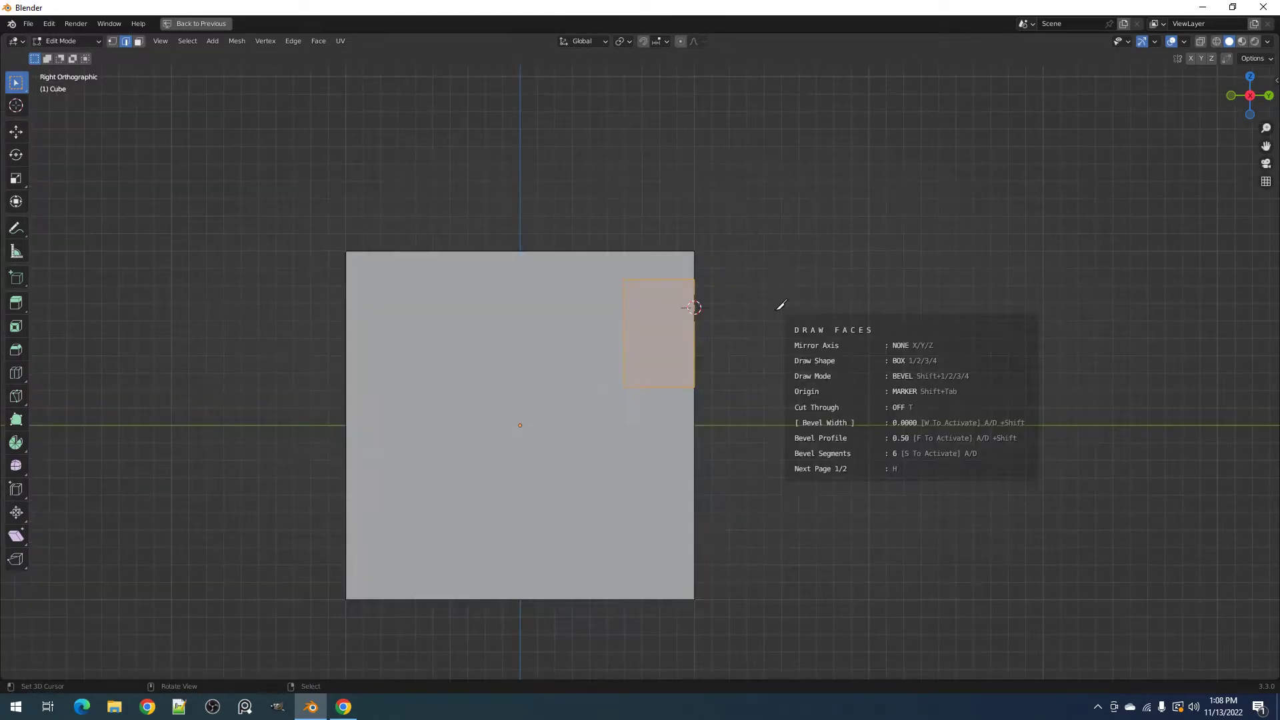
scroll(694, 307, "up", 2)
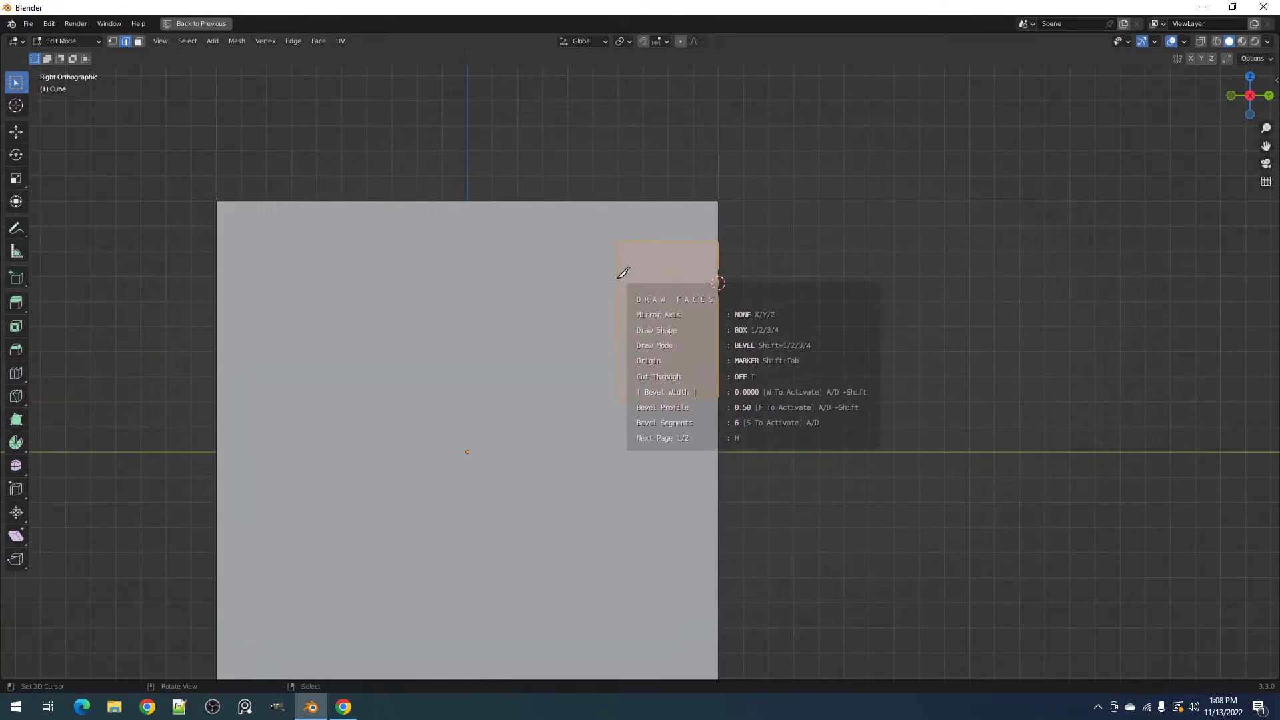
left_click_drag(653, 244, 714, 166)
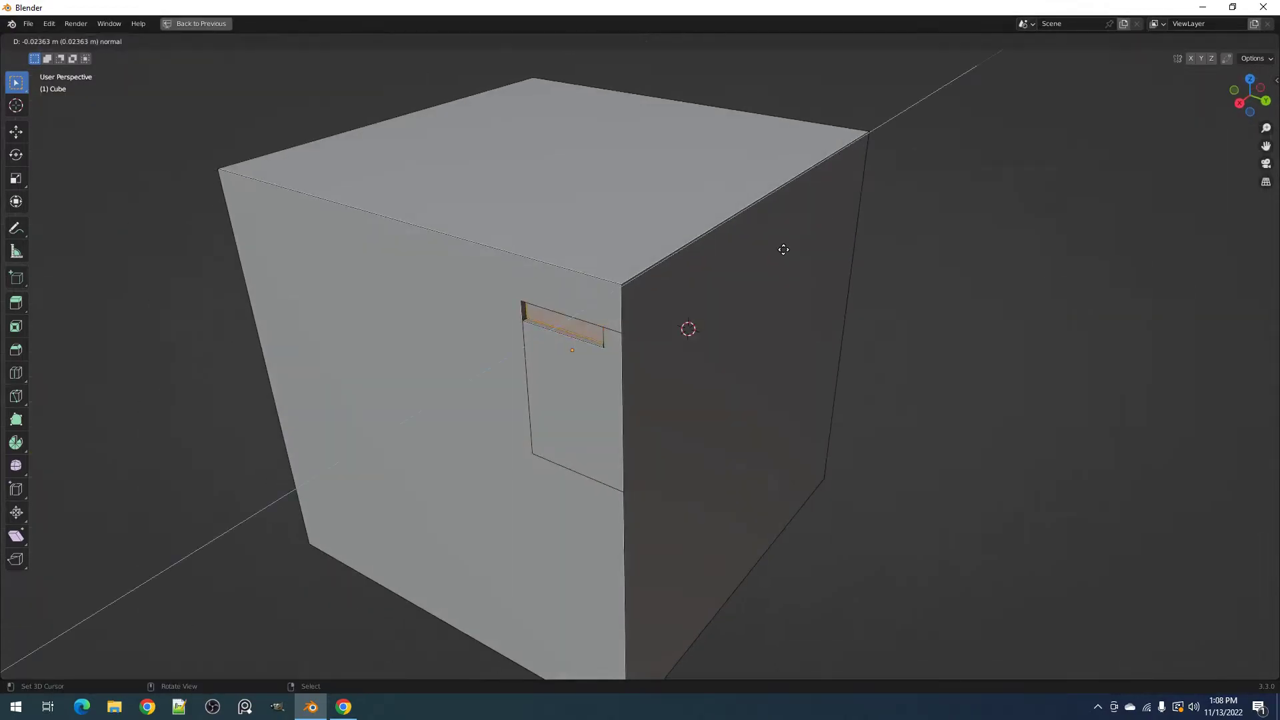
key("KP_3")
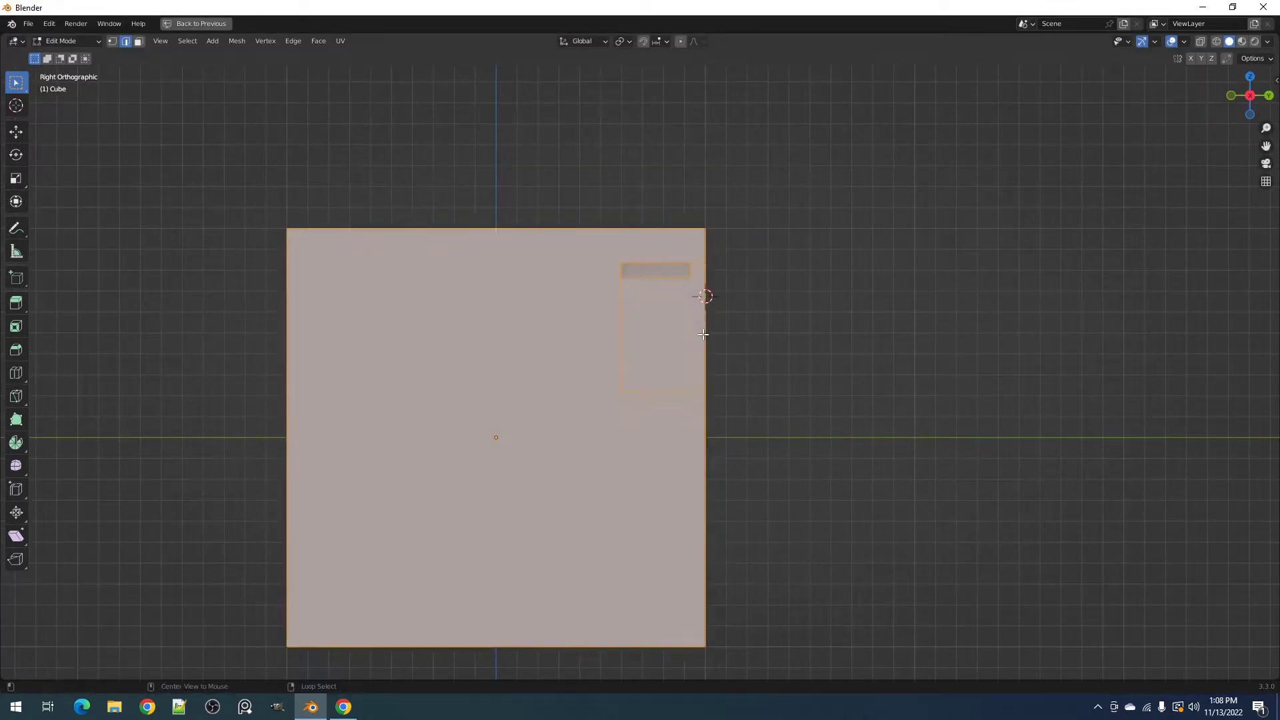
- Draw a narrow vertical box cut across the rectangular face's lower edge, recess it inward and return to Object Mode
key("q")
left_click(669, 357)
left_click_drag(653, 369, 670, 421)
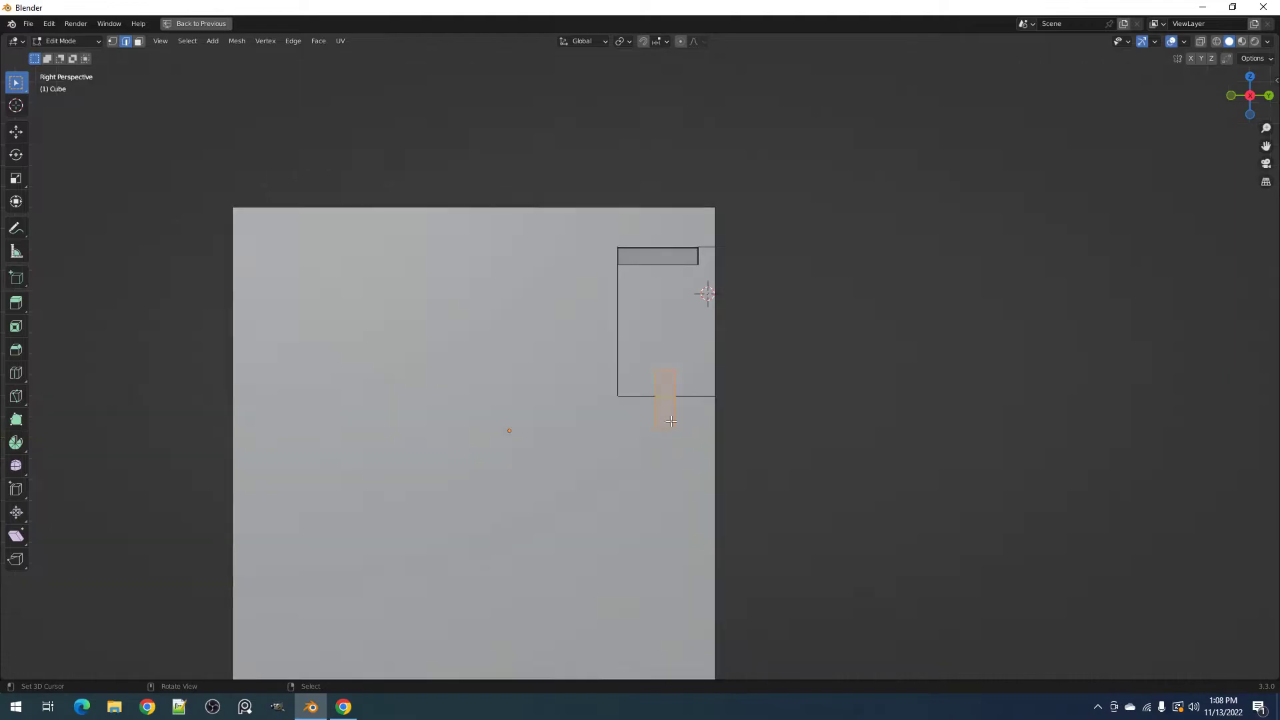
middle_click_drag(745, 381, 690, 412)
key("Tab")
scroll(690, 405, "down", 1)
middle_click_drag(690, 412, 722, 407, "shift")
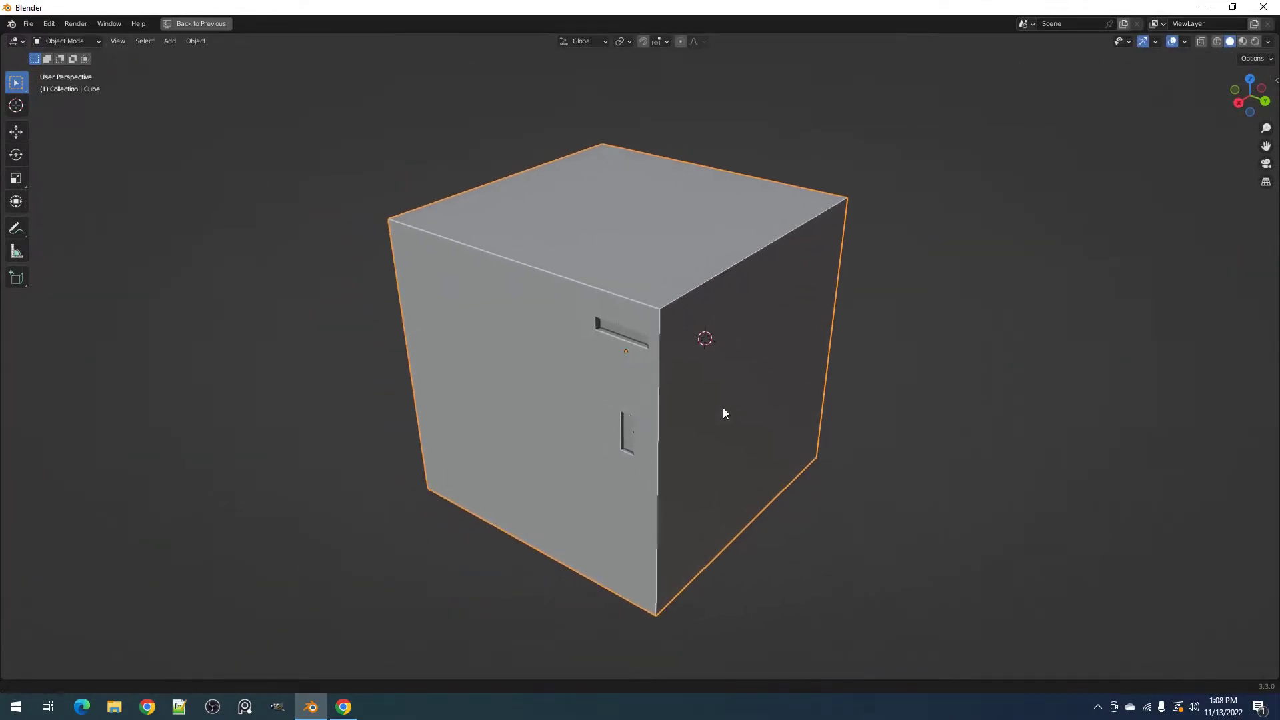
- Draw a box cut in Edit Mode on the cube's back face, near its upper-left corner, with no mirror axis
key("Tab")
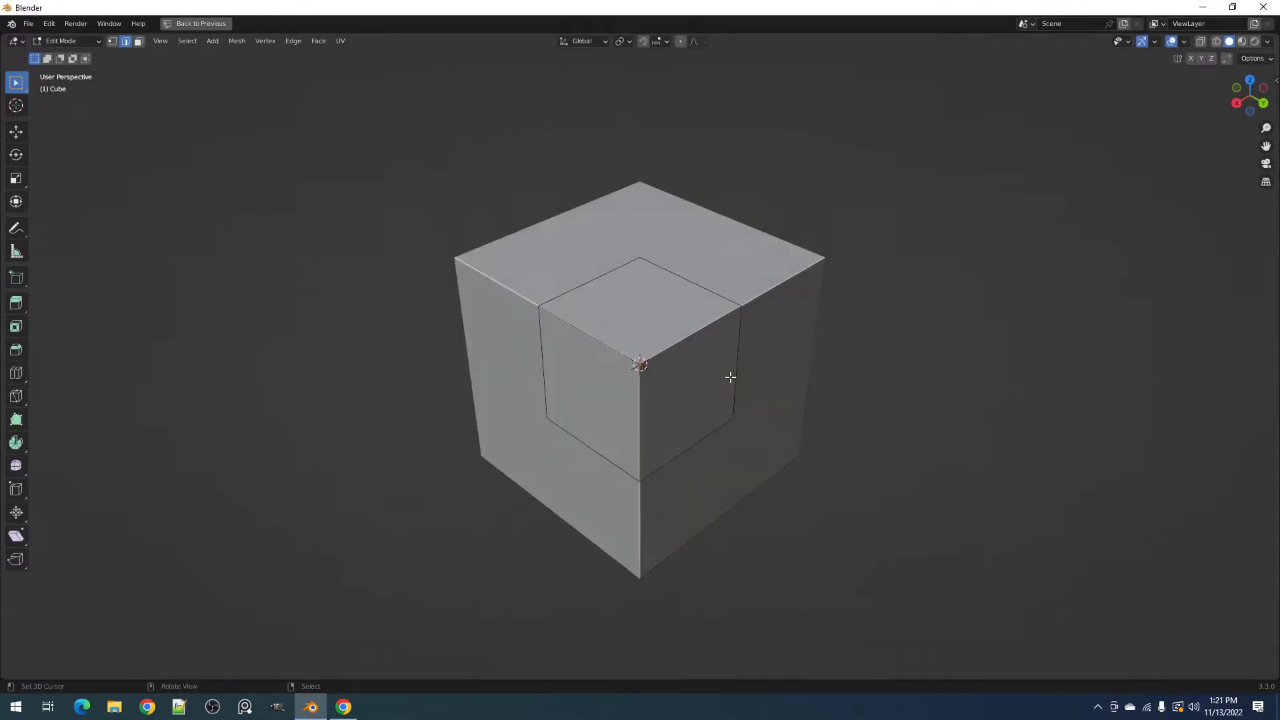
middle_click_drag(731, 374, 697, 398)
key("ctrl+KP_1")
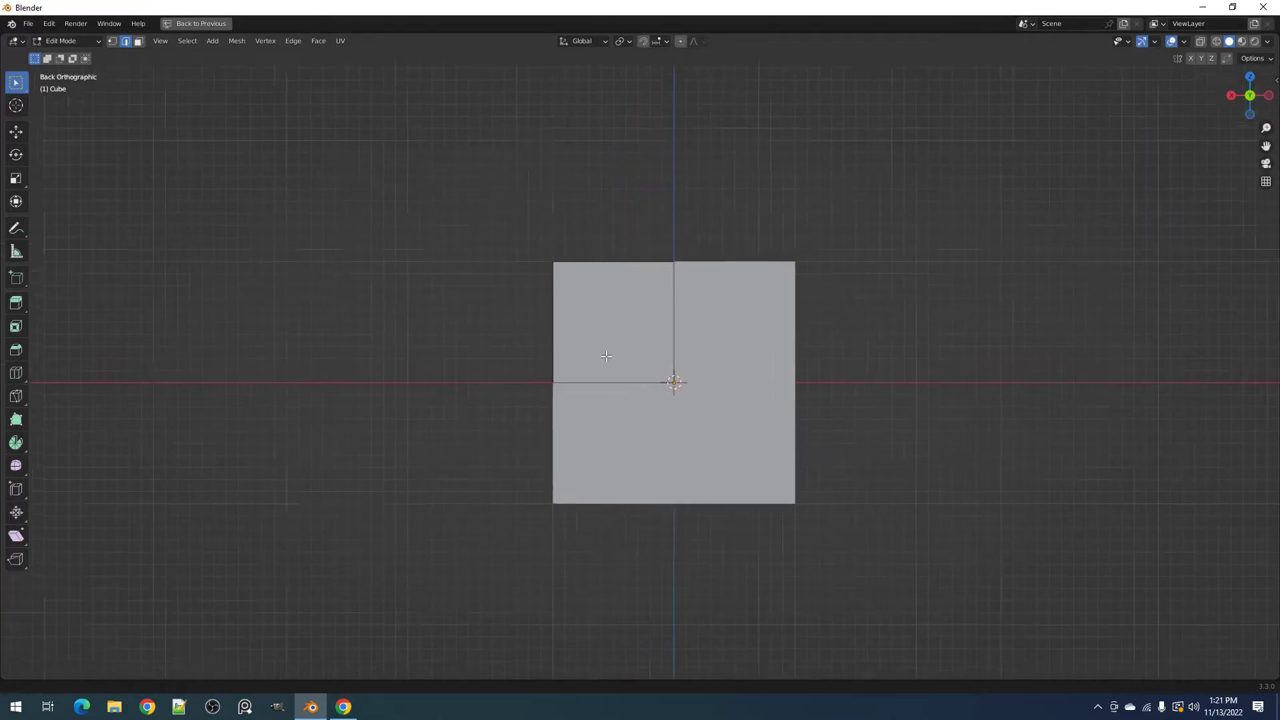
middle_click_drag(607, 357, 700, 413, "shift")
scroll(668, 370, "up", 3)
key("q")
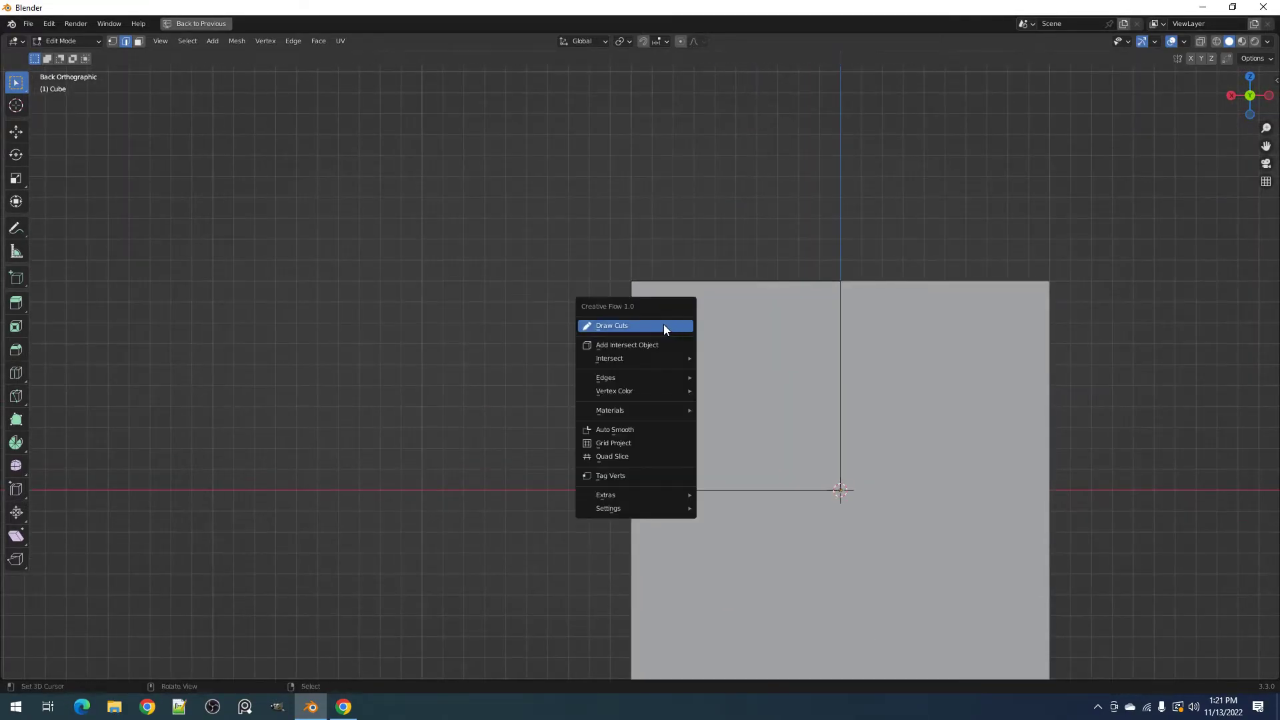
left_click(663, 326)
left_click(642, 293)
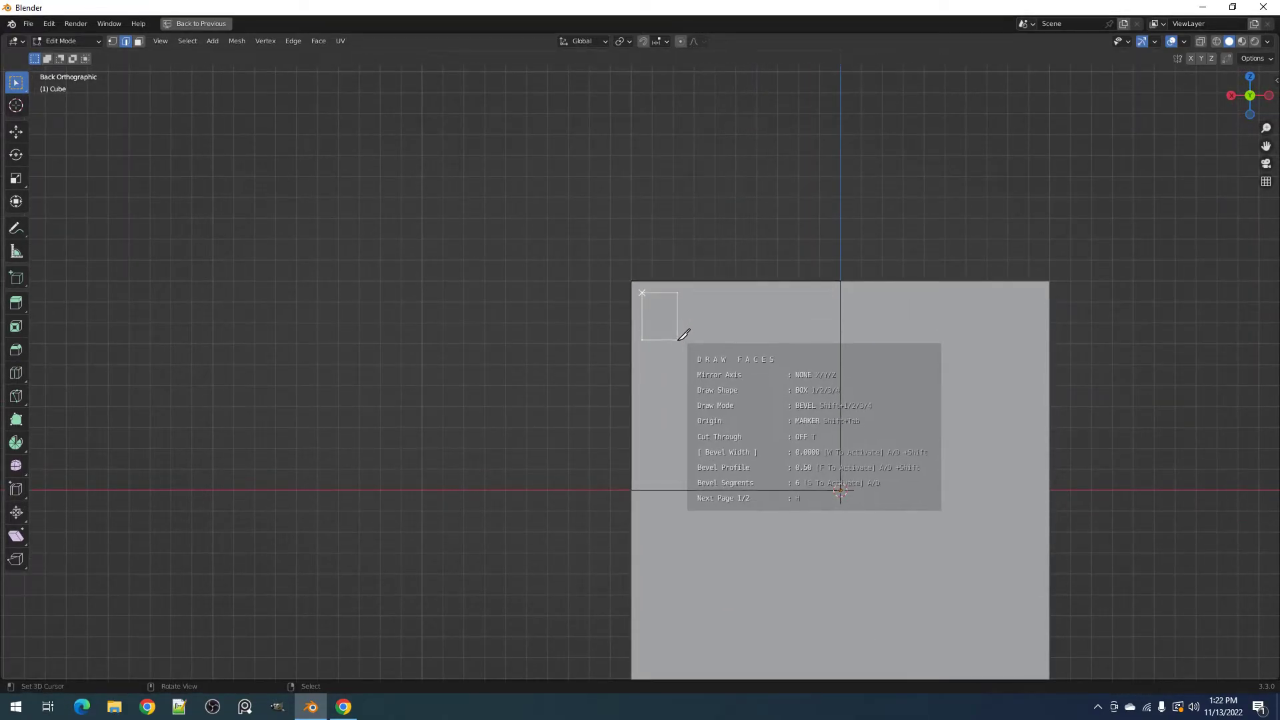
left_click(686, 359)
- Try recessing the box-cut face by extruding it about 0.056 m inward and by shrinking it about 0.051 m
mouse_move(687, 359)
middle_mouse_down()
mouse_move(749, 402)
mouse_move(766, 366)
middle_mouse_up()
scroll(760, 378, "up", 4)
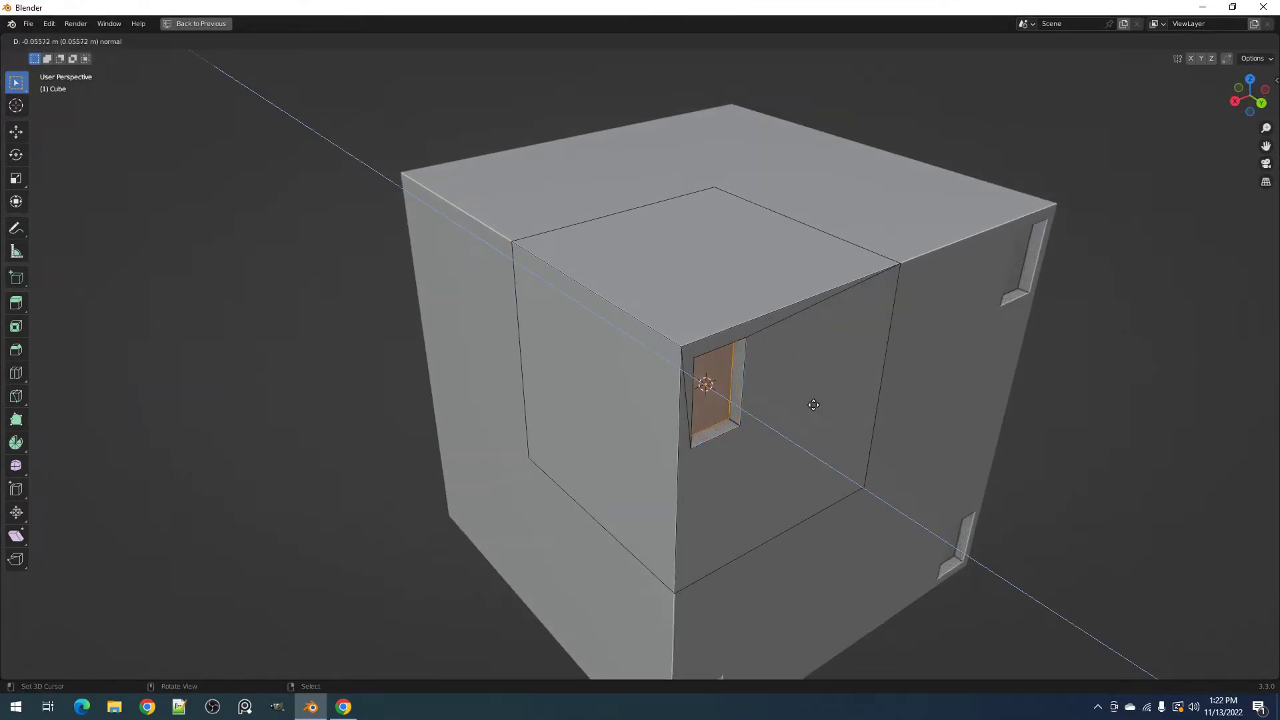
right_click(824, 416)
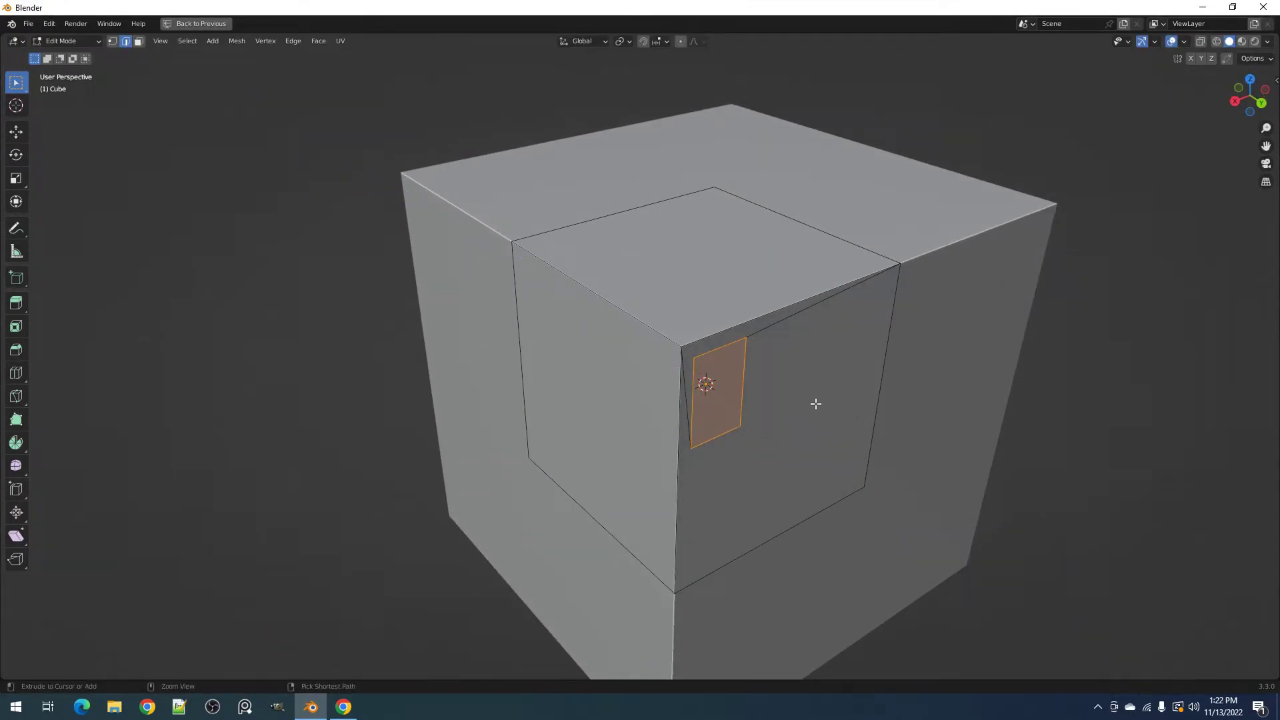
key("alt+s")
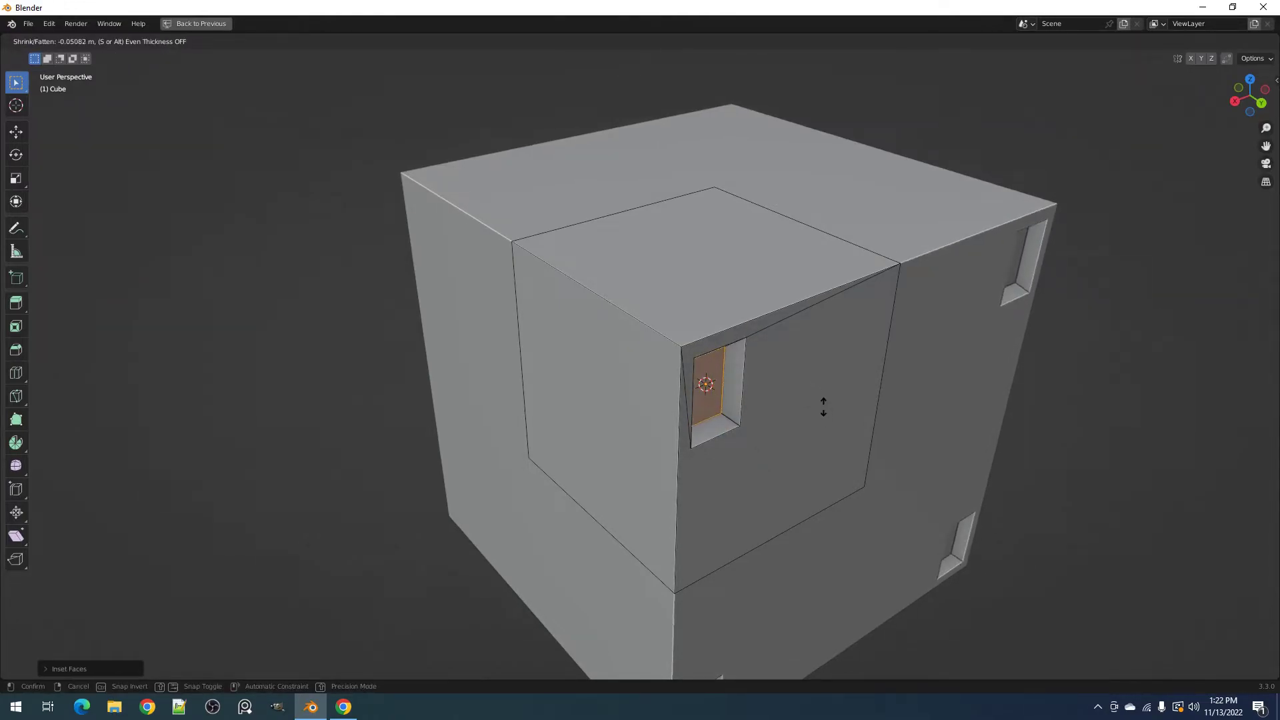
right_click(824, 410)
scroll(774, 363, "down", 3)
scroll(766, 363, "up", 3)
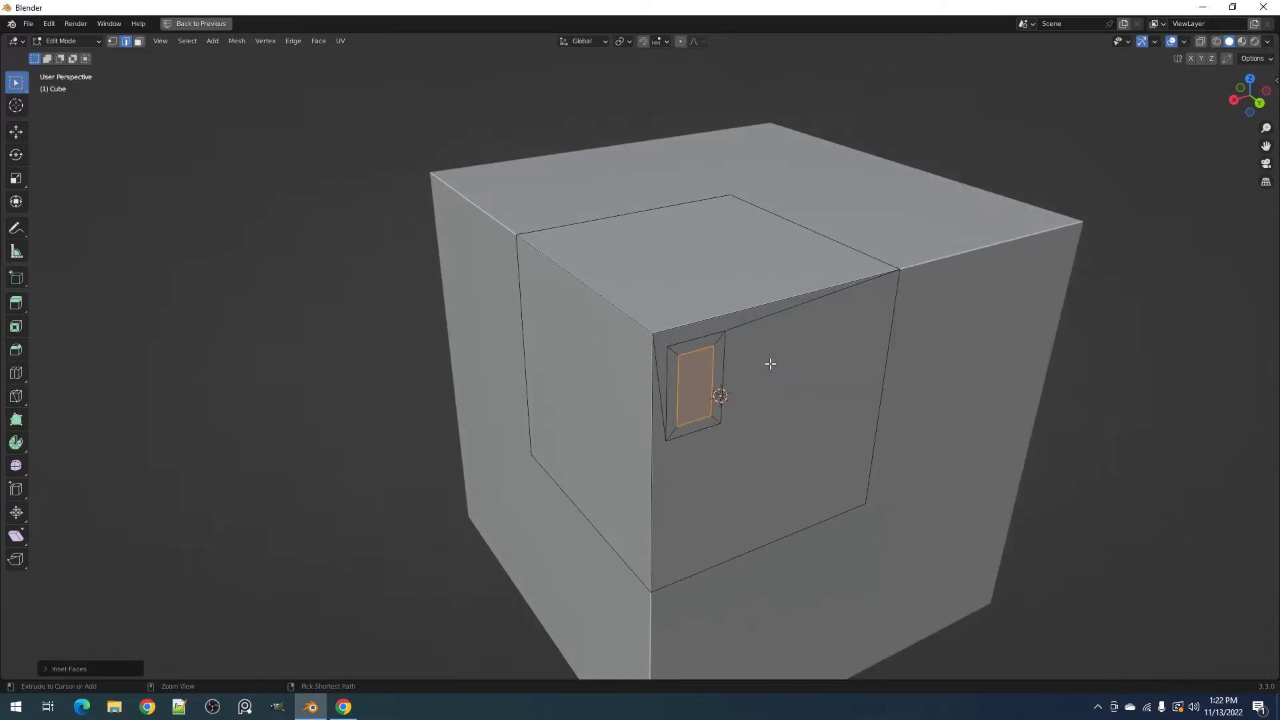
- Cut a narrow vertical strip at the back face rectangle's lower-right corner and extrude it inward
scroll(771, 363, "down", 2)
key("KP_1")
scroll(771, 364, "down", 3)
middle_click_drag(771, 364, 669, 377, "alt")
scroll(669, 377, "up", 6)
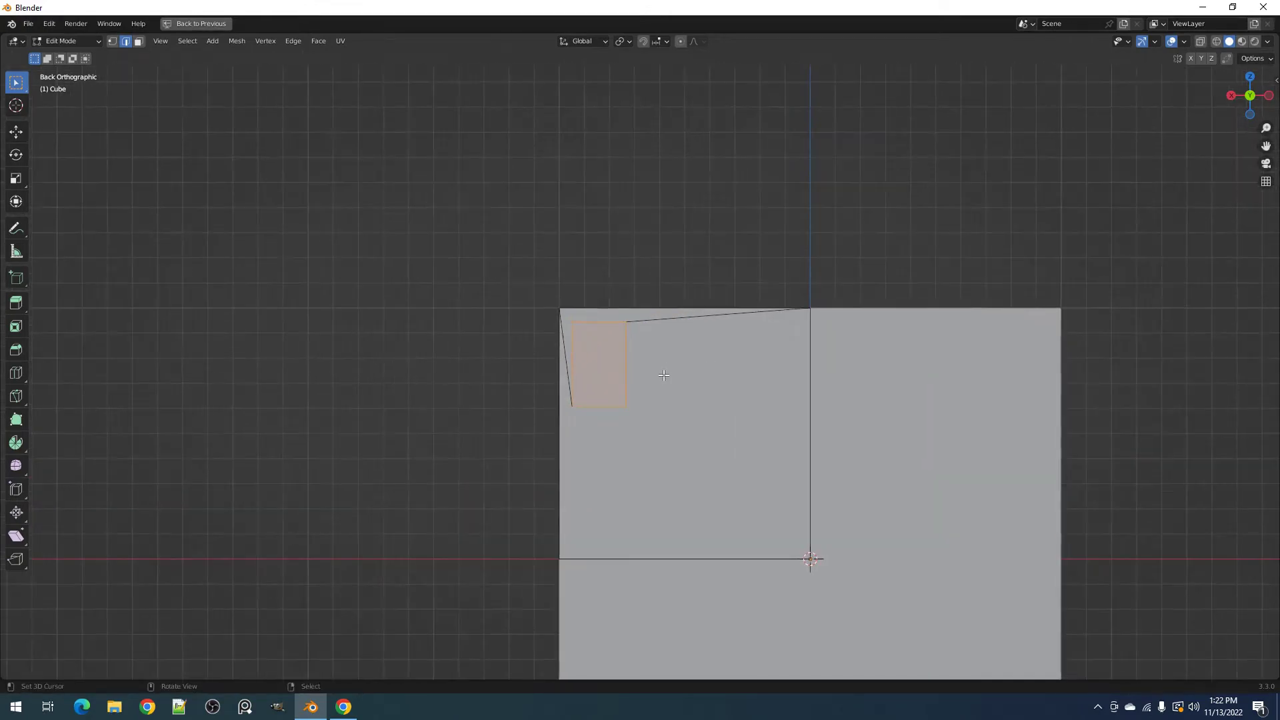
key("ctrl+grave")
left_click(663, 374)
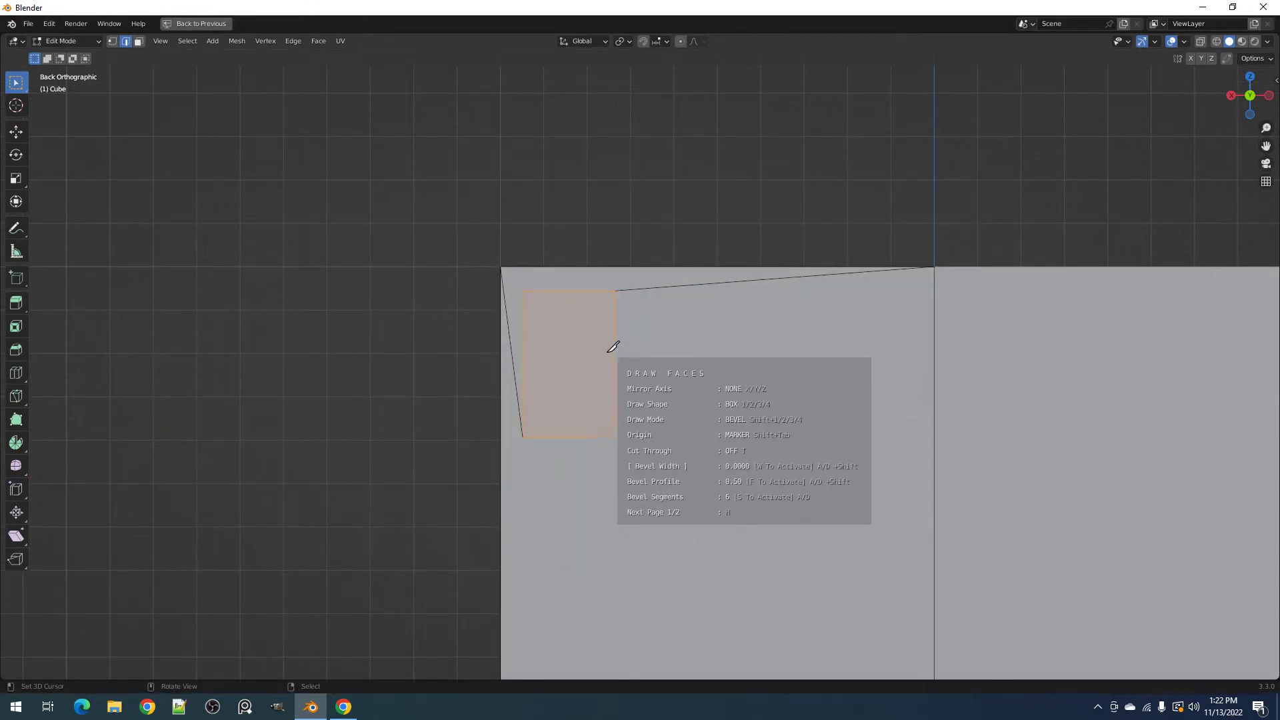
left_click_drag(612, 364, 659, 483)
middle_click_drag(662, 466, 711, 403)
- Draw a small box cut across the middle of the recessed vertical strip and extrude that section
scroll(669, 440, "down", 2)
middle_click_drag(635, 341, 700, 382, "shift")
scroll(700, 382, "up", 3)
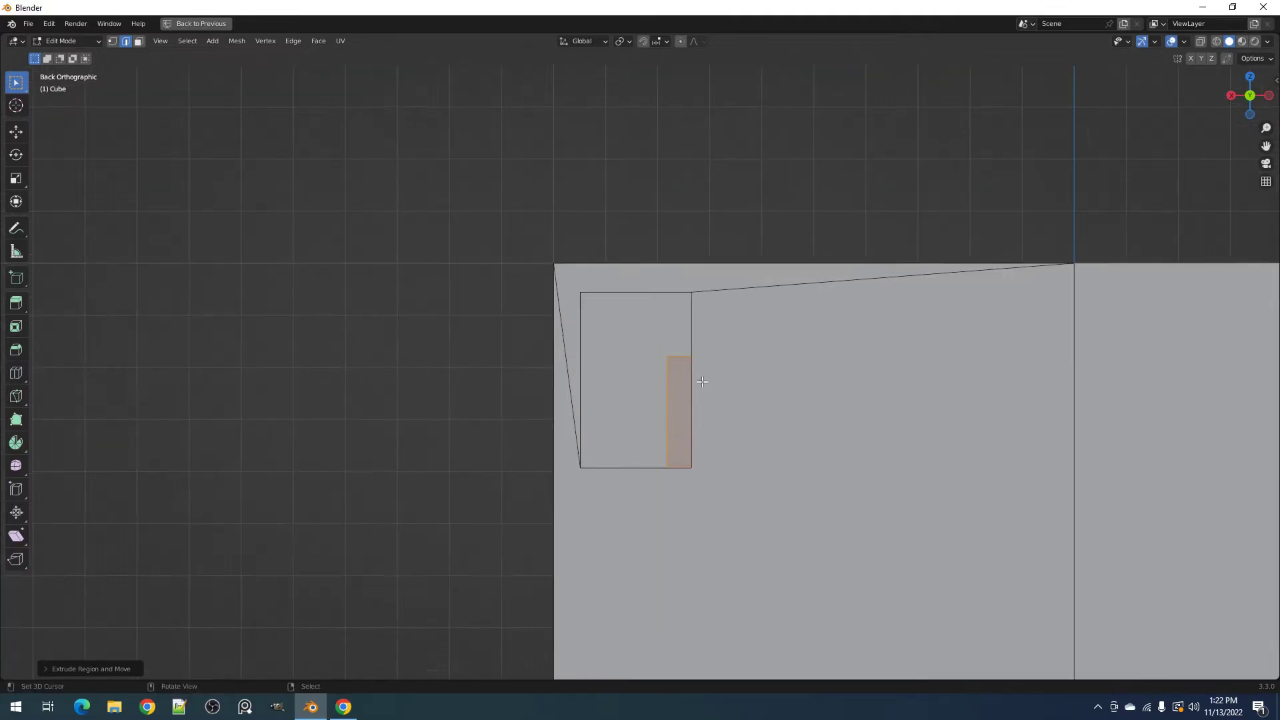
key("shift+q")
left_click(704, 377)
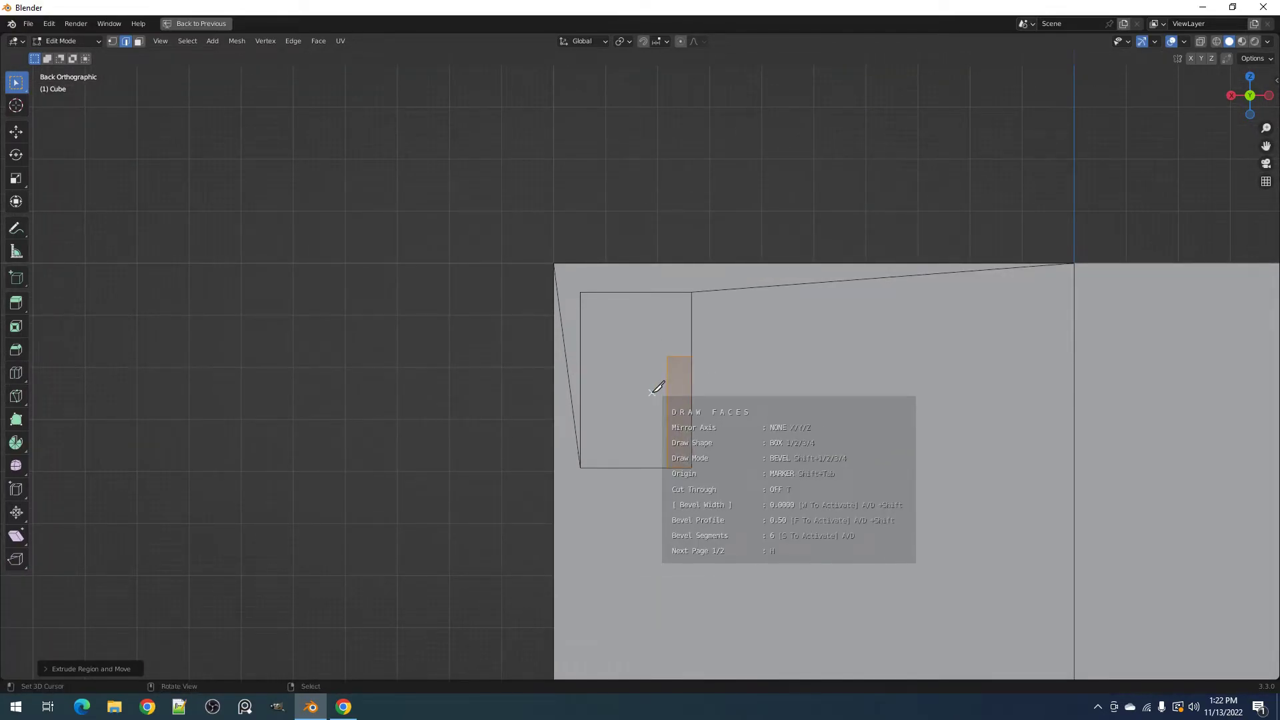
mouse_move(651, 393)
left_mouse_down()
mouse_move(720, 405)
mouse_move(713, 421)
left_mouse_up()
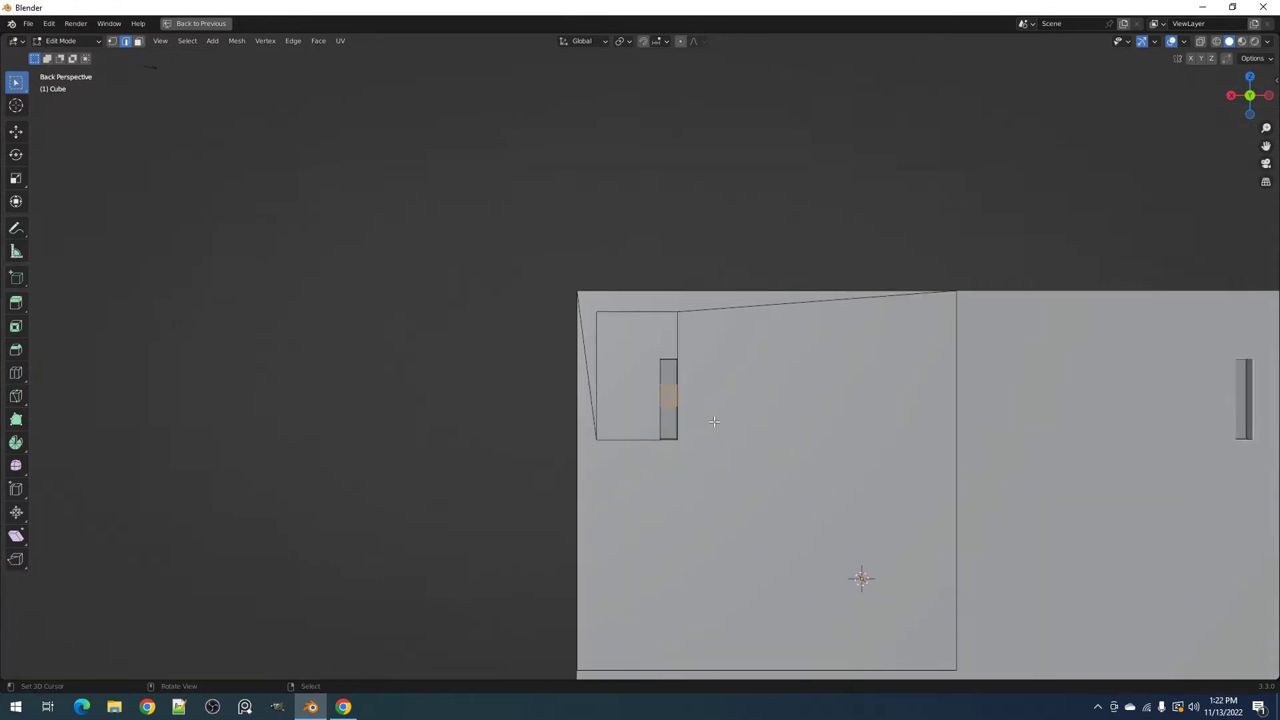
mouse_move(857, 578)
middle_mouse_down()
mouse_move(823, 537)
mouse_move(788, 456)
middle_mouse_up()
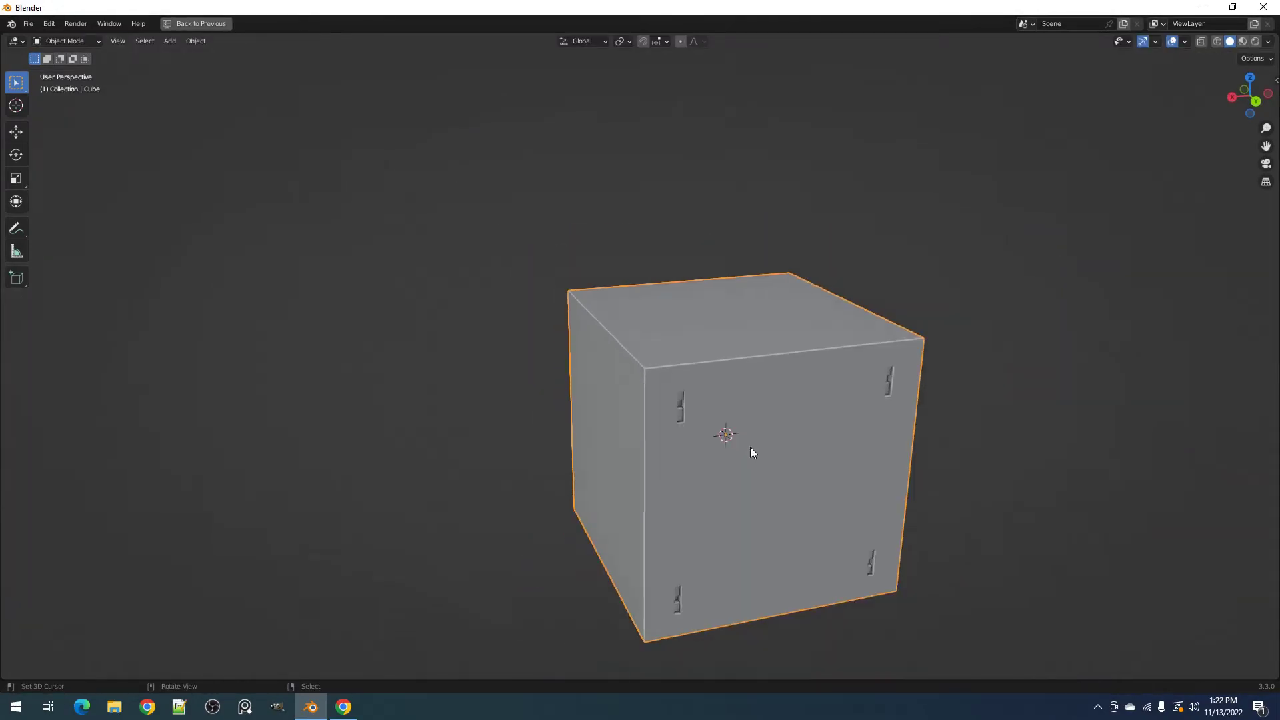
- Draw a horizontal box cut around the cube's vertical edge, just below the corner rectangle, and recess it
middle_click_drag(749, 449, 723, 389)
key("Tab")
key("ctrl+KP_1")
right_click(666, 342)
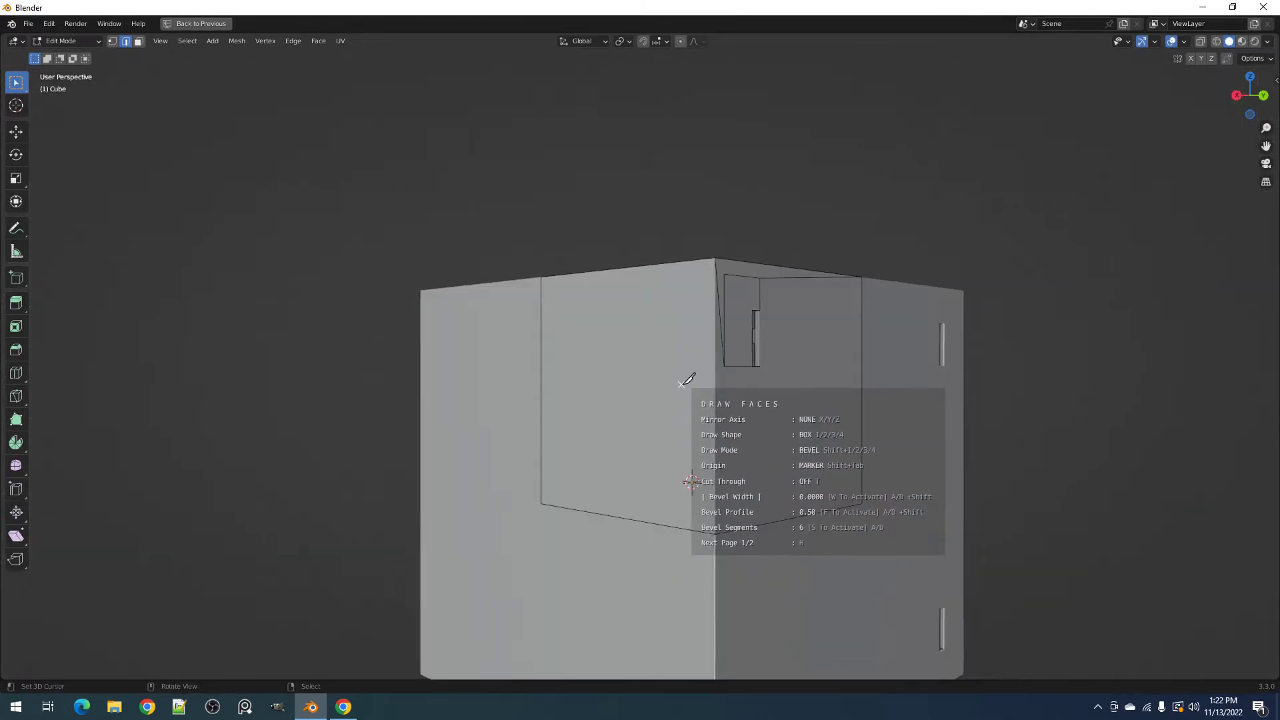
left_click_drag(682, 386, 745, 400)
scroll(745, 401, "down", 3)
mouse_move(745, 401)
middle_mouse_down()
mouse_move(720, 434)
mouse_move(739, 423)
middle_mouse_up()
scroll(740, 423, "up", 3)
left_click(735, 424)
key("ctrl+KP_1")
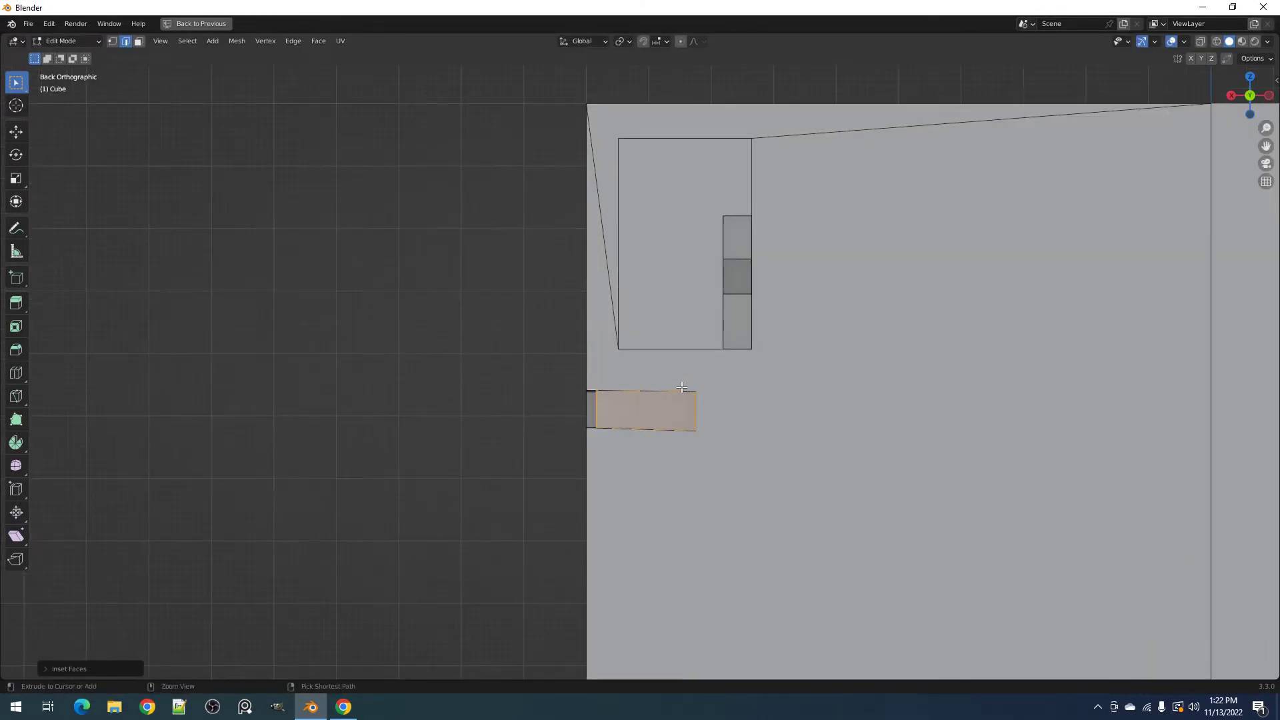
- Draw another box cut over the recessed edge slot and extrude the enclosed section inward
right_click(681, 387)
left_click(681, 387)
left_click_drag(611, 375, 686, 445)
key("e")
middle_click_drag(683, 437, 717, 353)
left_click(778, 455)
key("Tab")
scroll(778, 455, "down", 4)
key("Tab")
scroll(740, 387, "up", 3)
- Switch to face selection and select the large quarter face on the back of the cube
key("alt+c")
left_click(716, 351)
key("Escape")
key("3")
right_click(823, 463)
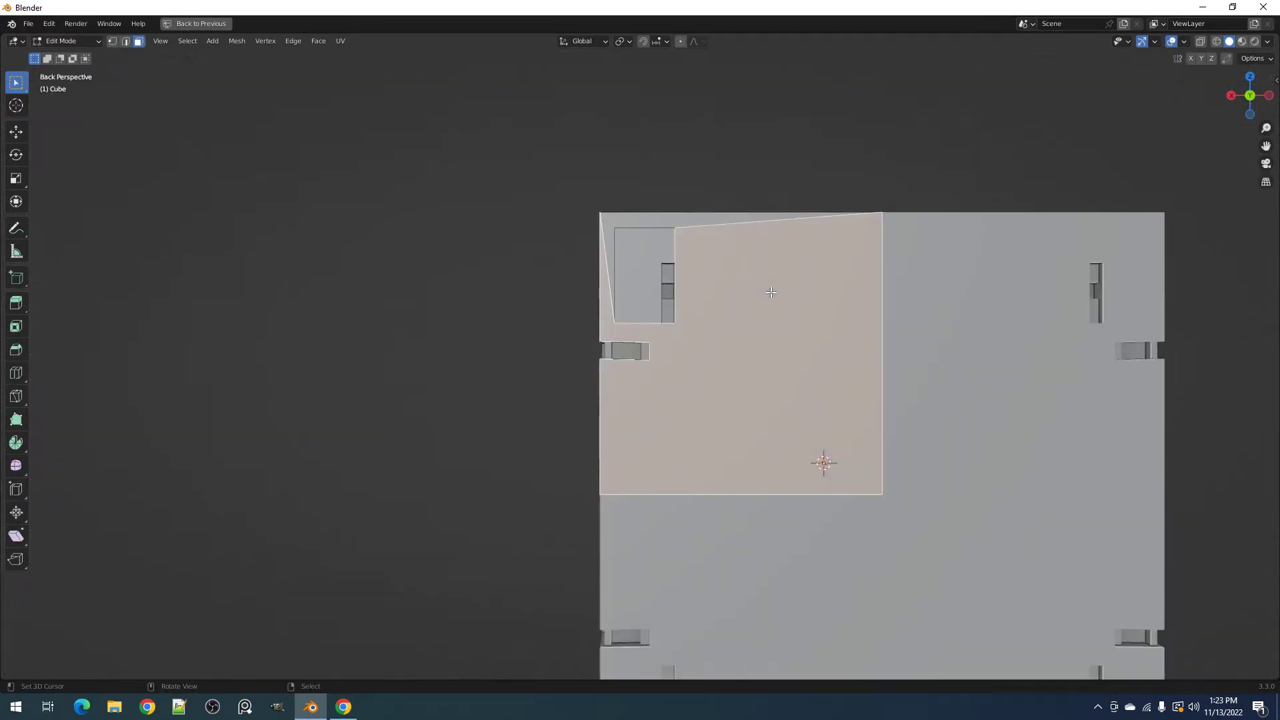
- Draw a polygonal cut with 45° snapping on the quarter face, stepping around both notches, and recess the resulting panel
key("alt+c")
left_click(798, 286)
left_click(861, 248)
left_click(681, 249)
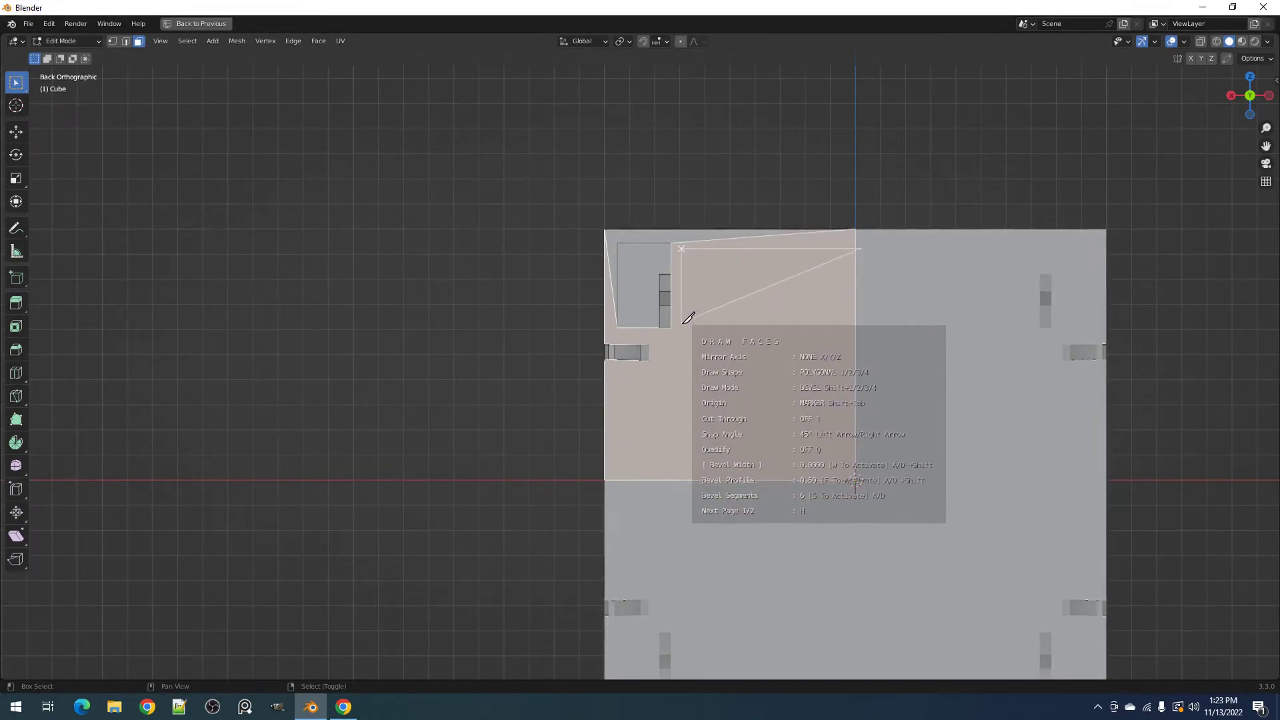
left_click(681, 339)
left_click(651, 368)
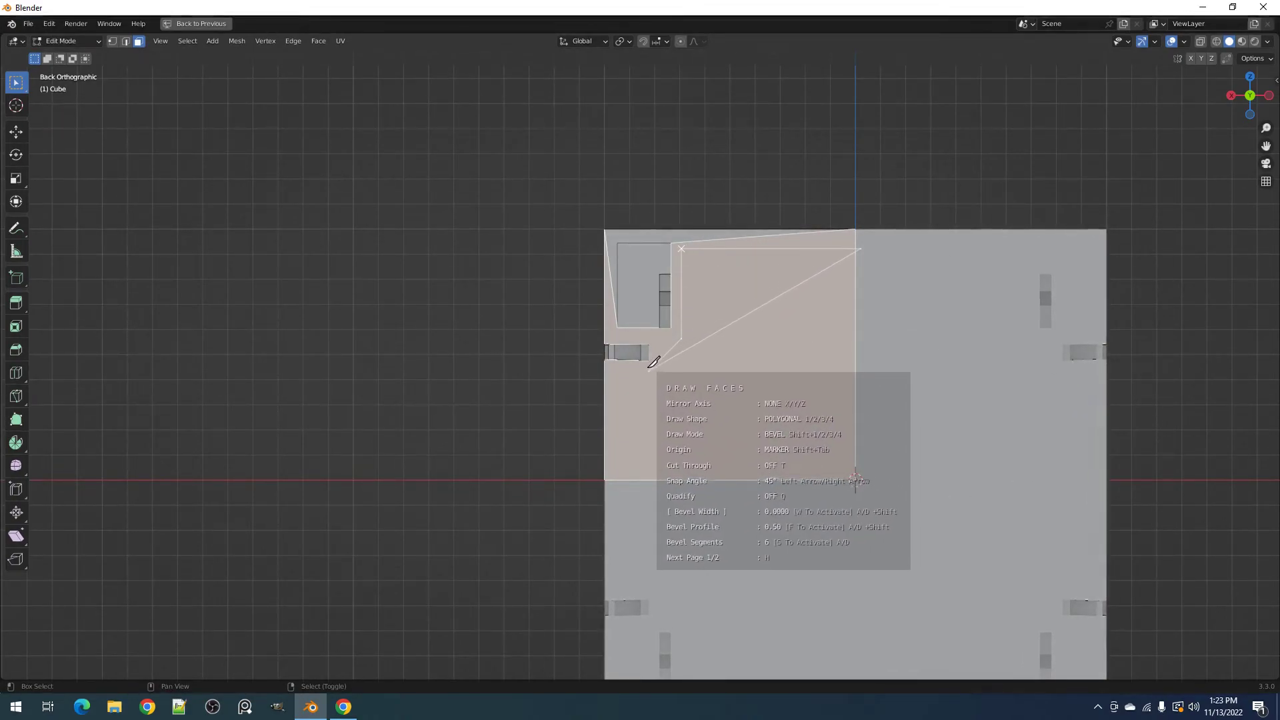
left_click(620, 368)
left_click(604, 501)
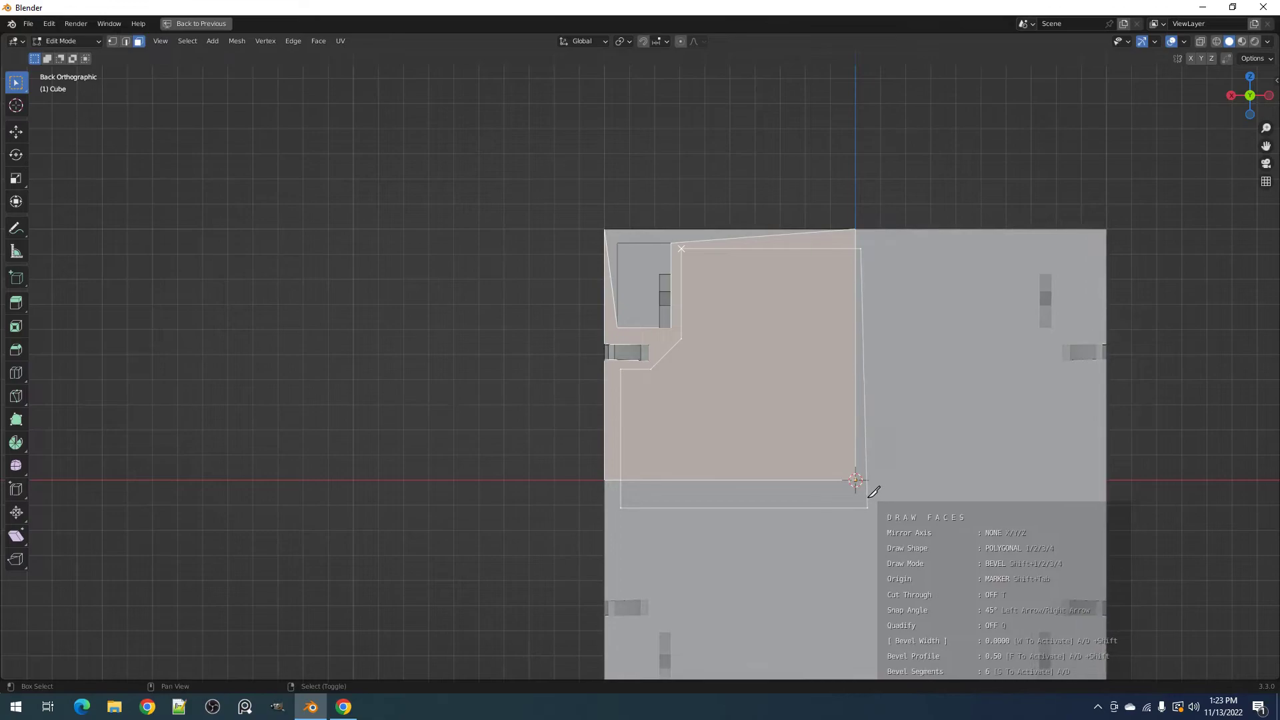
left_click(867, 500)
key("space")
mouse_move(791, 377)
middle_mouse_down()
mouse_move(826, 412)
mouse_move(760, 371)
middle_mouse_up()
scroll(826, 412, "up", 3)
key("Tab")
key("Tab")
scroll(717, 361, "up", 1)
- Cut a diagonal strip with 0.05 offset from the panel's chamfer towards the face centre and extrude it about 0.033 m inward
key("ctrl+grave")
right_click(725, 378)
key("ctrl+grave")
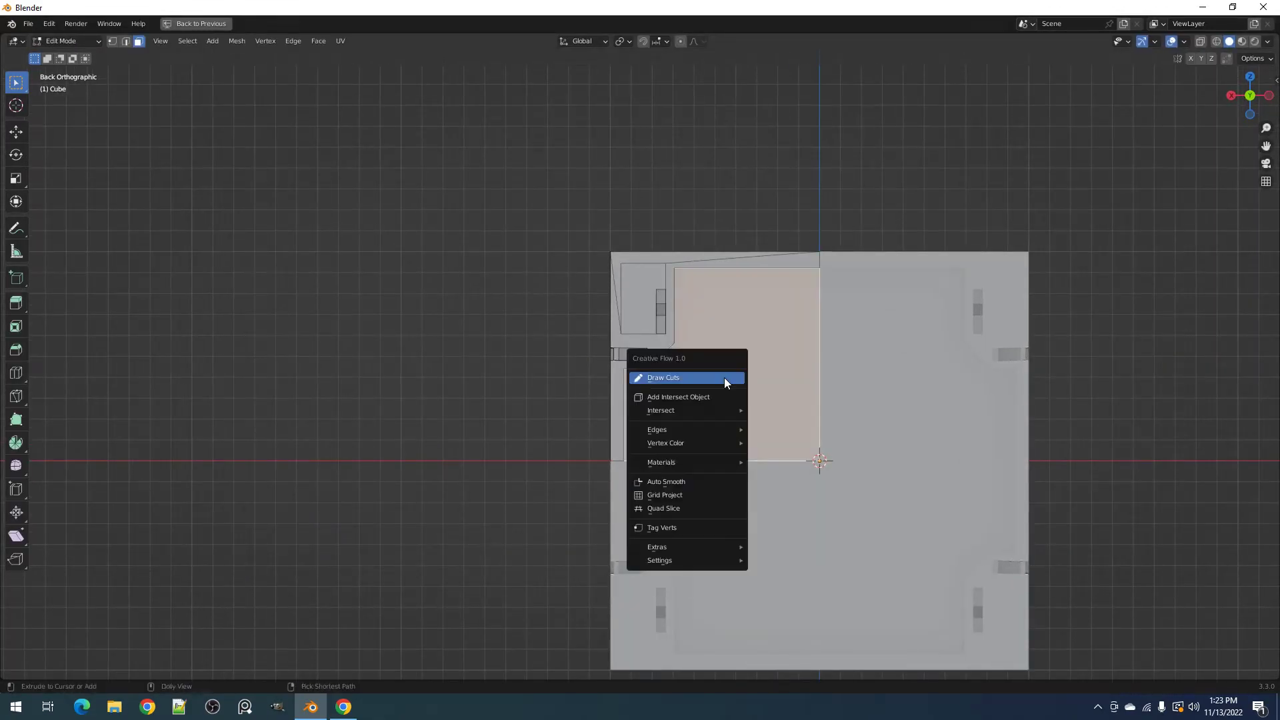
left_click(724, 377, "shift")
left_click(655, 346)
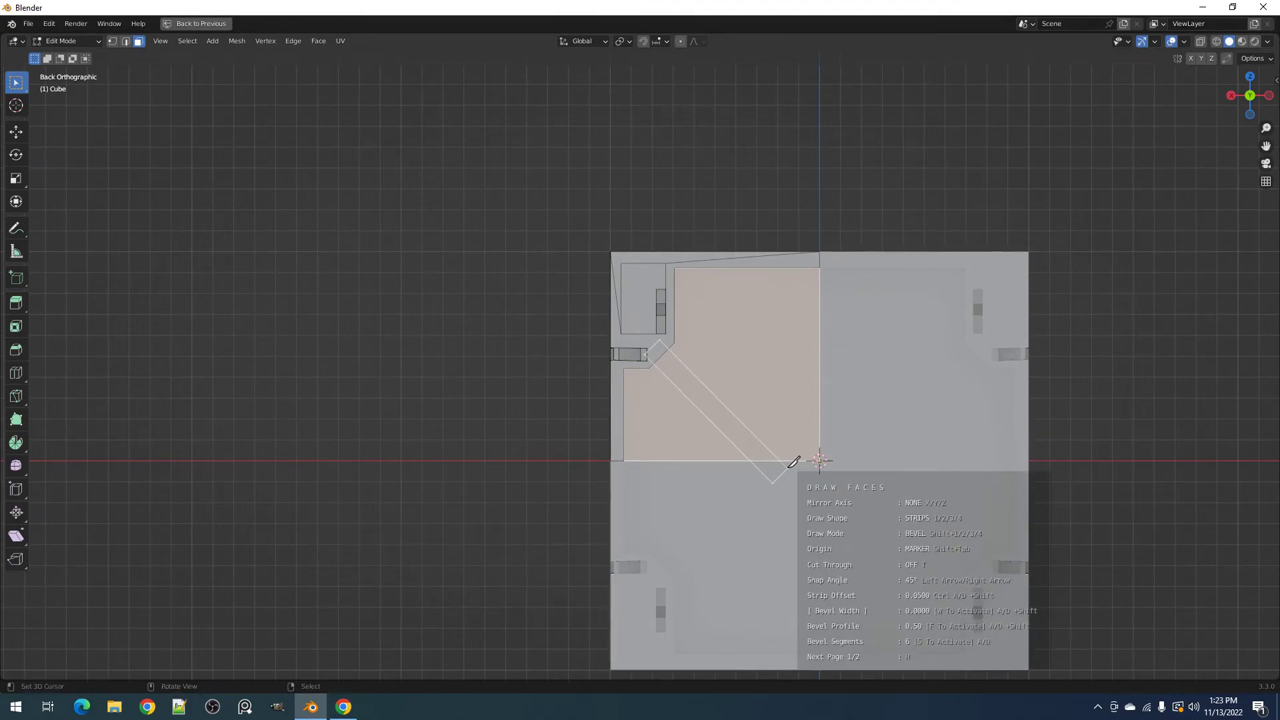
left_click(798, 466)
middle_click_drag(798, 465, 785, 453)
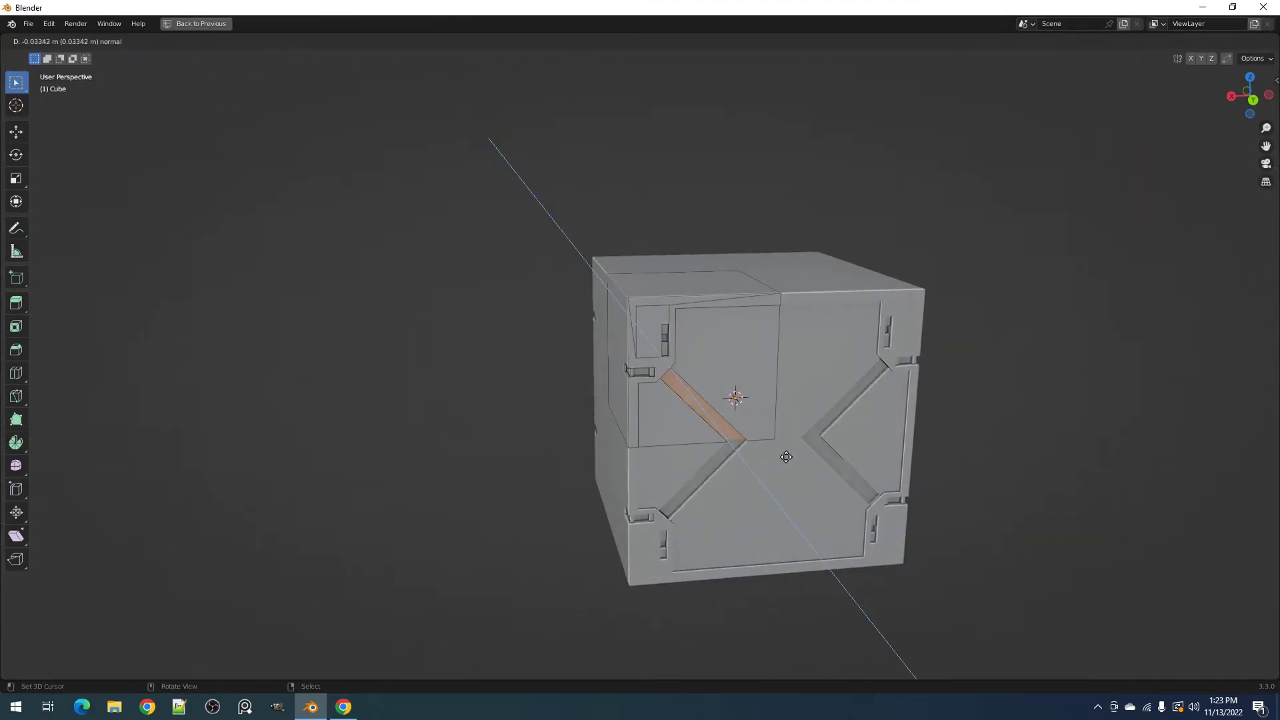
left_click(786, 457)
- Draw a box cut from the diagonal groove's lower end across the face centre and extrude it inward
key("ctrl+KP_1")
scroll(800, 467, "up", 4)
key("ctrl+grave")
right_click(716, 357)
key("ctrl+grave")
left_click(716, 357)
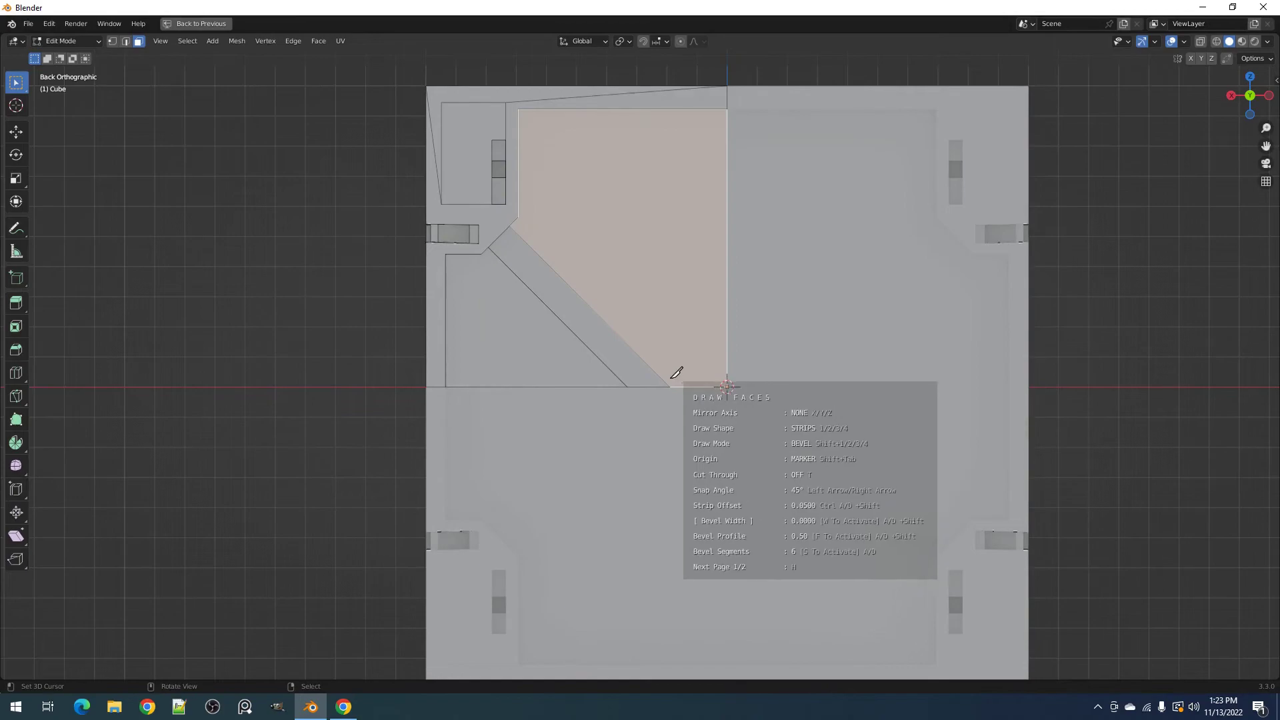
key("1")
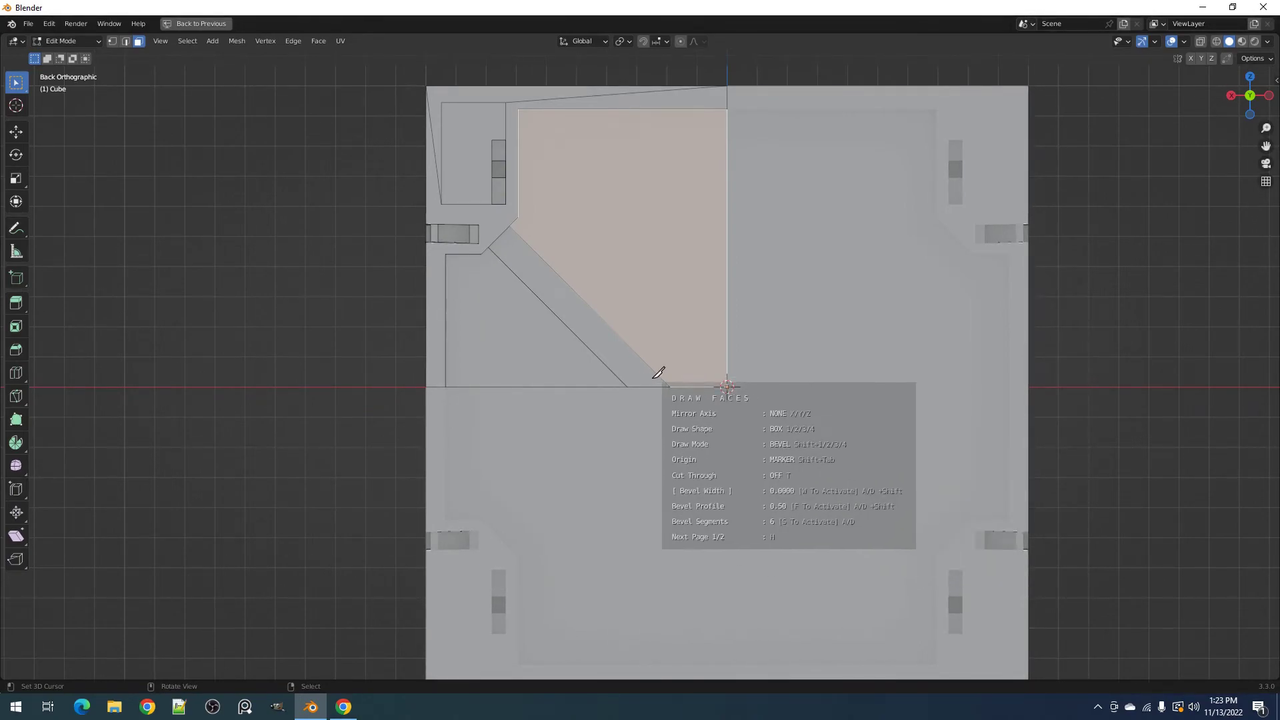
left_click_drag(647, 372, 764, 415)
left_click(633, 360, "shift")
middle_click_drag(644, 365, 711, 392)
key("e")
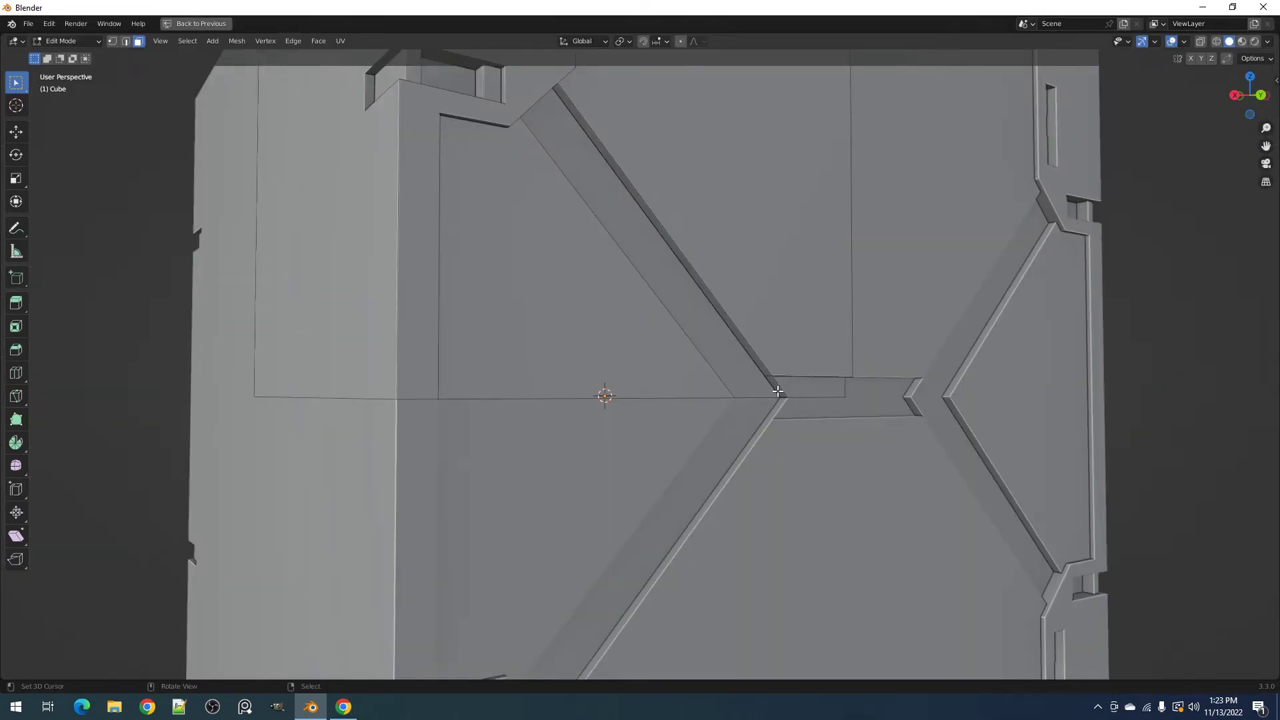
- Delete the face between the diagonal groove and the central recess, and dissolve the extra vertices at their junction
right_click(777, 392)
key("x")
key("f")
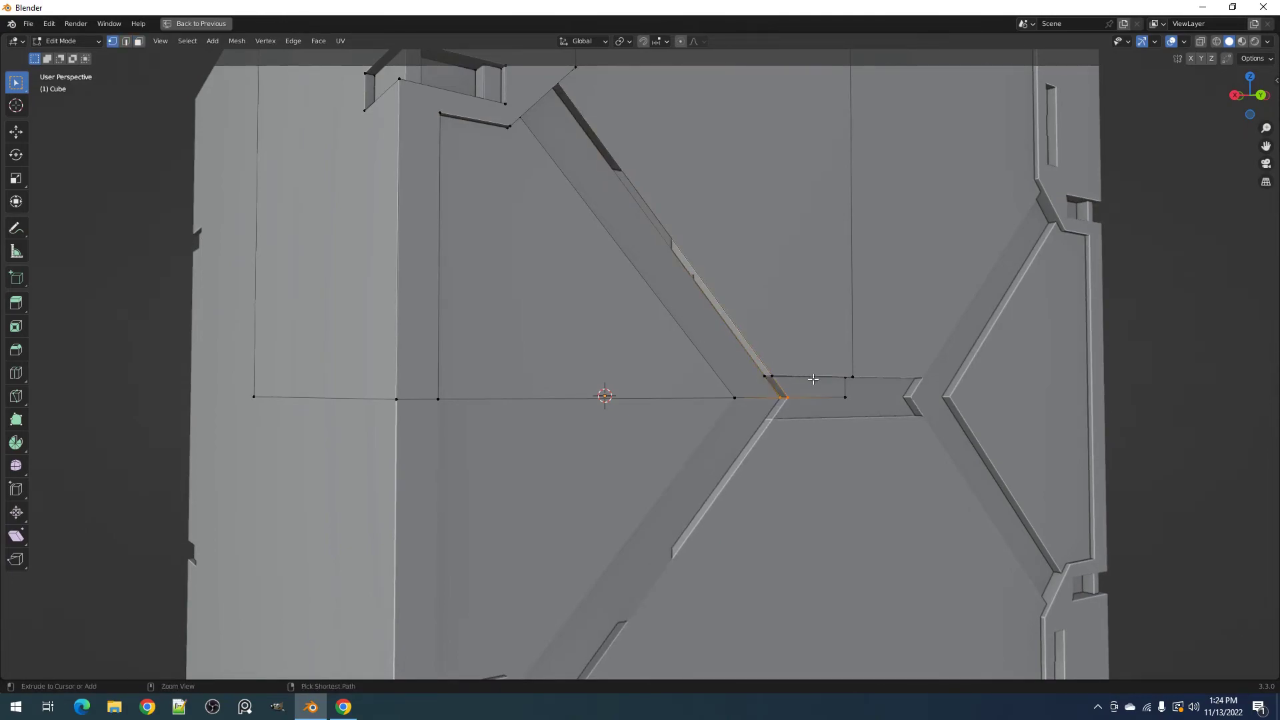
middle_click_drag(811, 384, 820, 395)
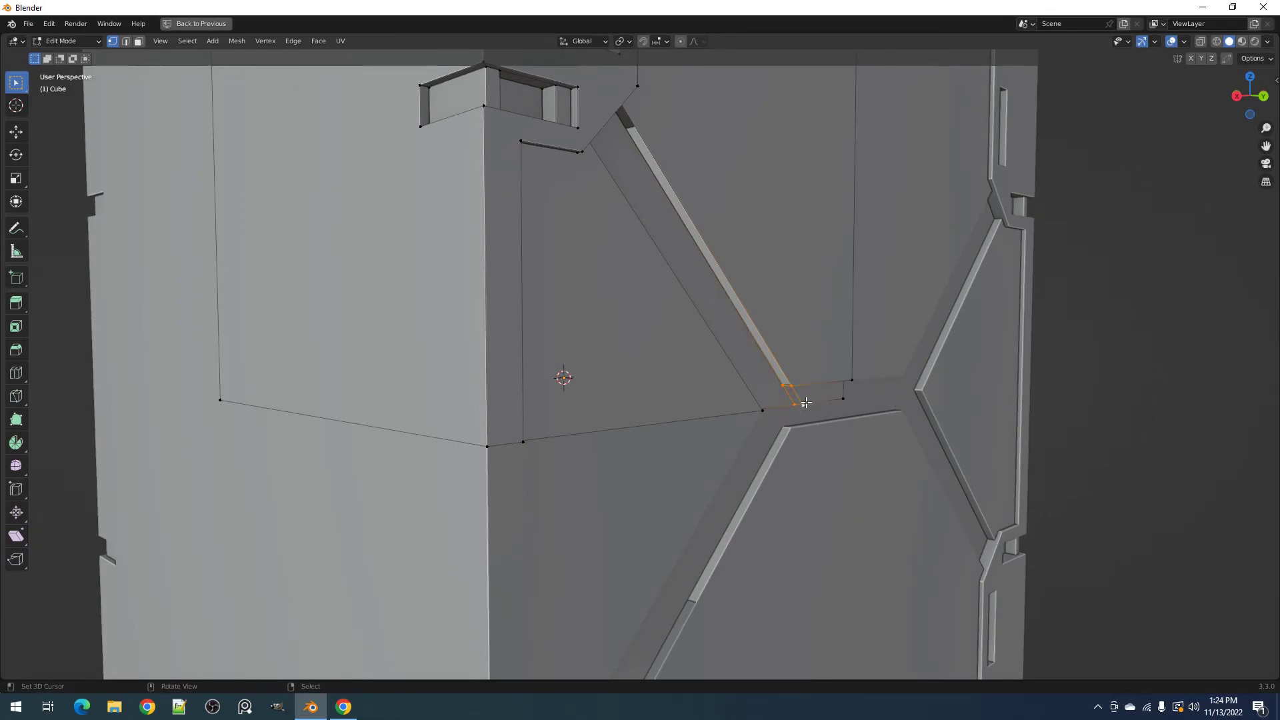
right_click(806, 403)
left_click(814, 402)
key("x")
key("d")
middle_click_drag(827, 396, 791, 418)
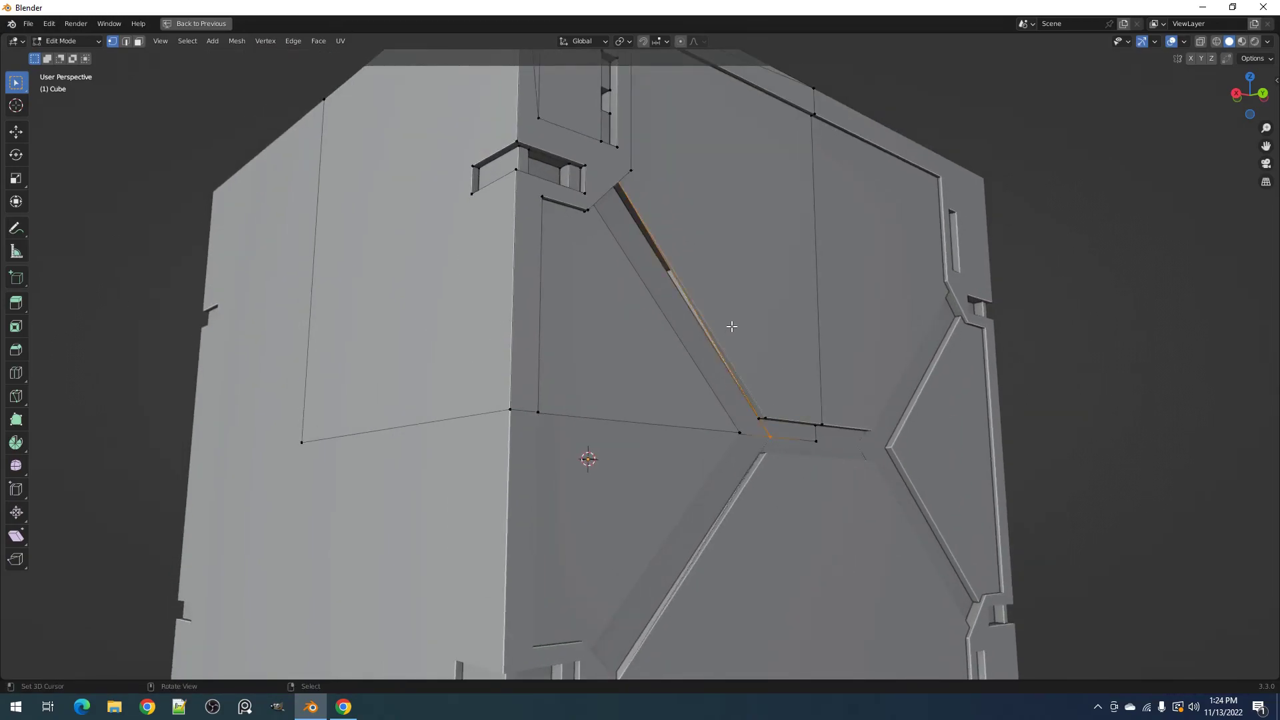
middle_click_drag(732, 326, 626, 259)
middle_click_drag(501, 210, 638, 214)
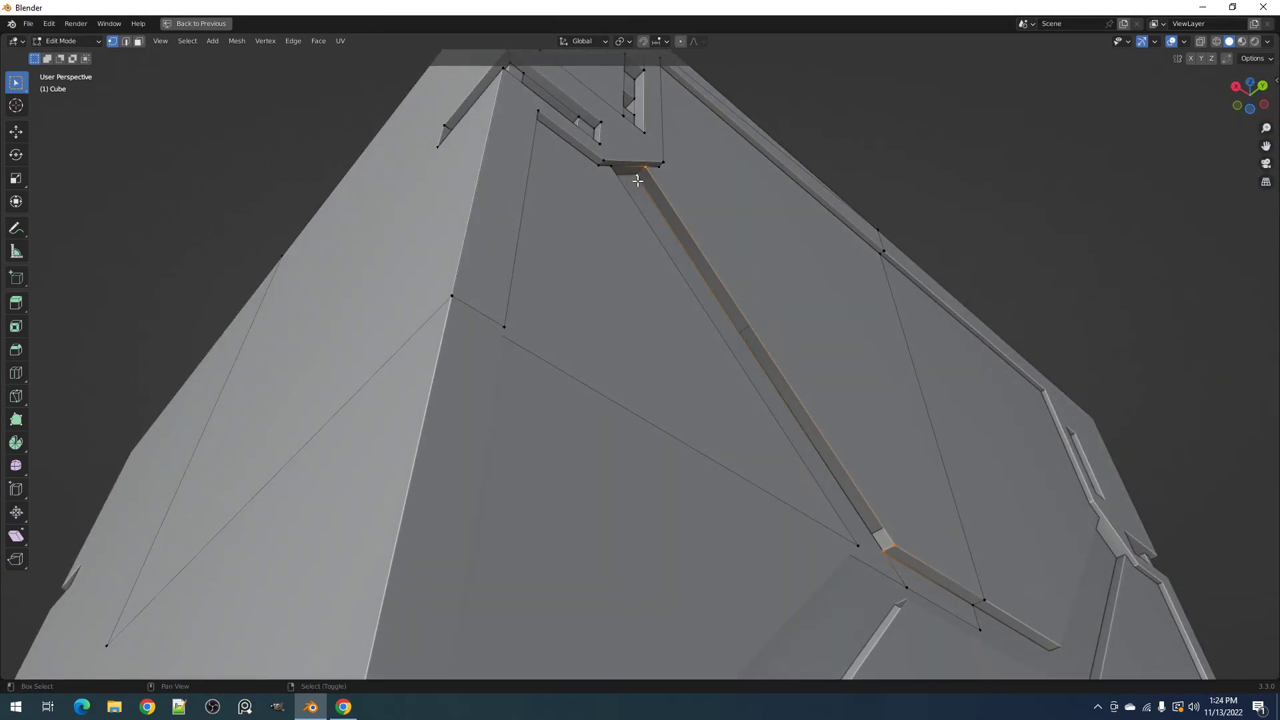
- Examine the mirrored cuts on the whole cube, comparing Edit Mode and Object Mode
key("Tab")
scroll(767, 187, "down", 3)
middle_click_drag(798, 241, 691, 345)
scroll(738, 314, "down", 2)
key("Tab")
key("Tab")
scroll(677, 312, "up", 2)
key("Tab")
scroll(670, 330, "down", 3)
key("Tab")
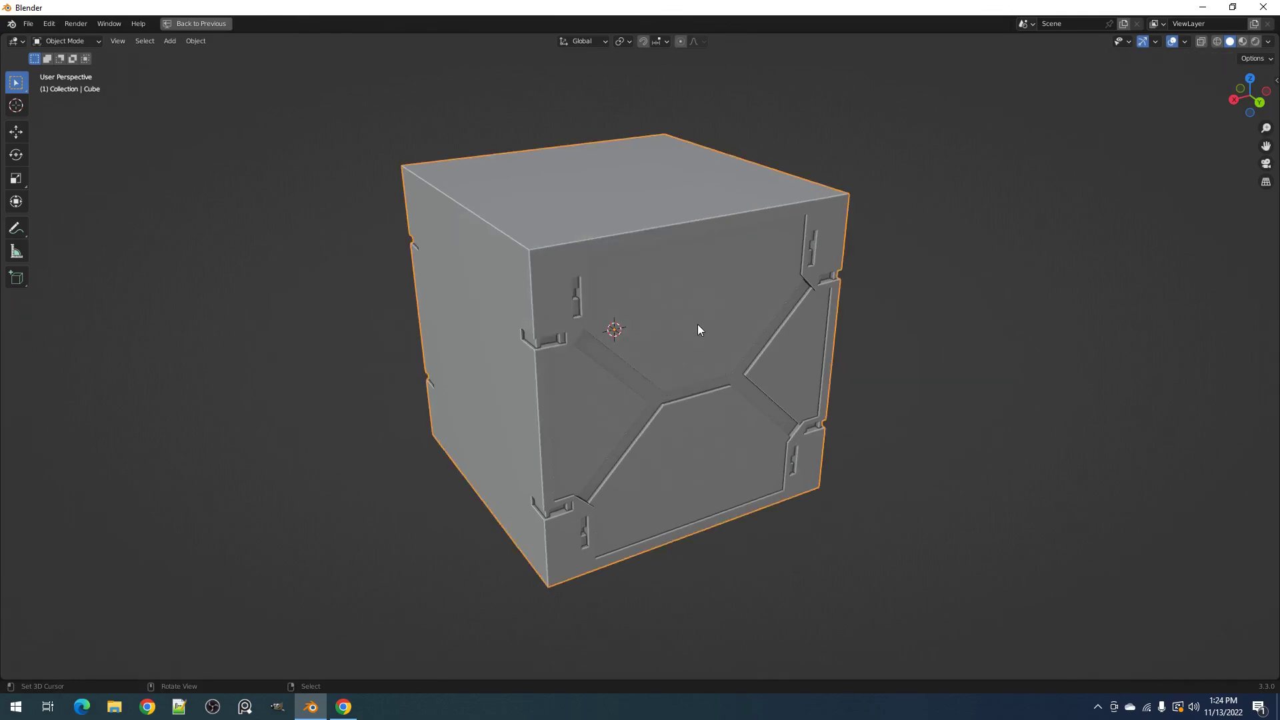